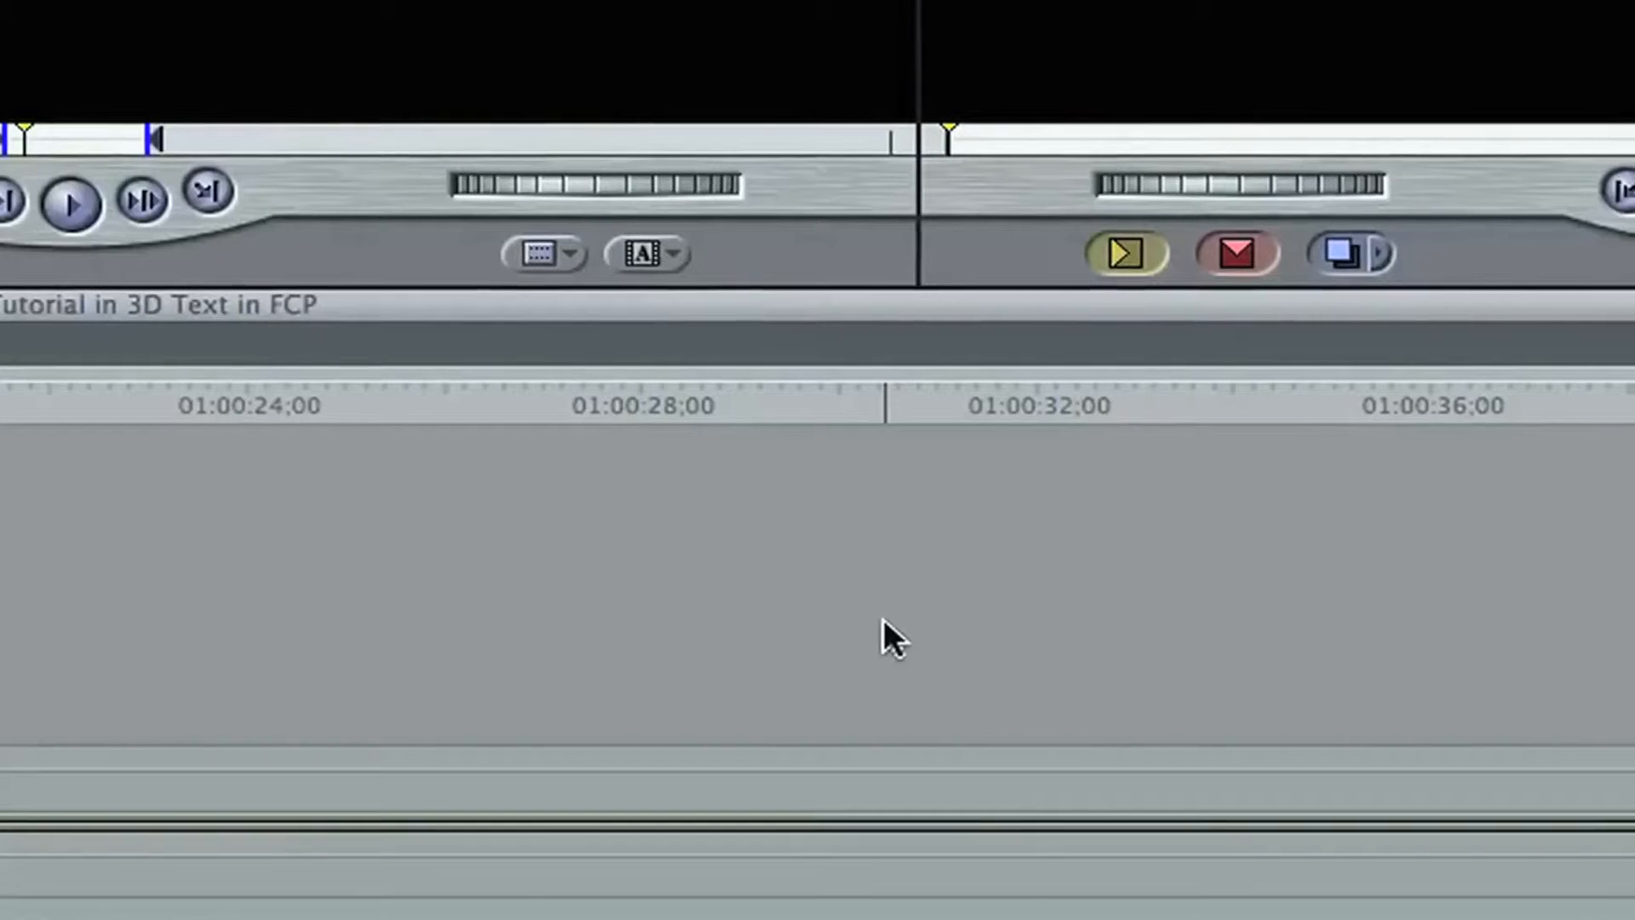
# Step: Create a Boris Title 3D generator and open its text entry window from its controls
pyautogui.click(643, 253)
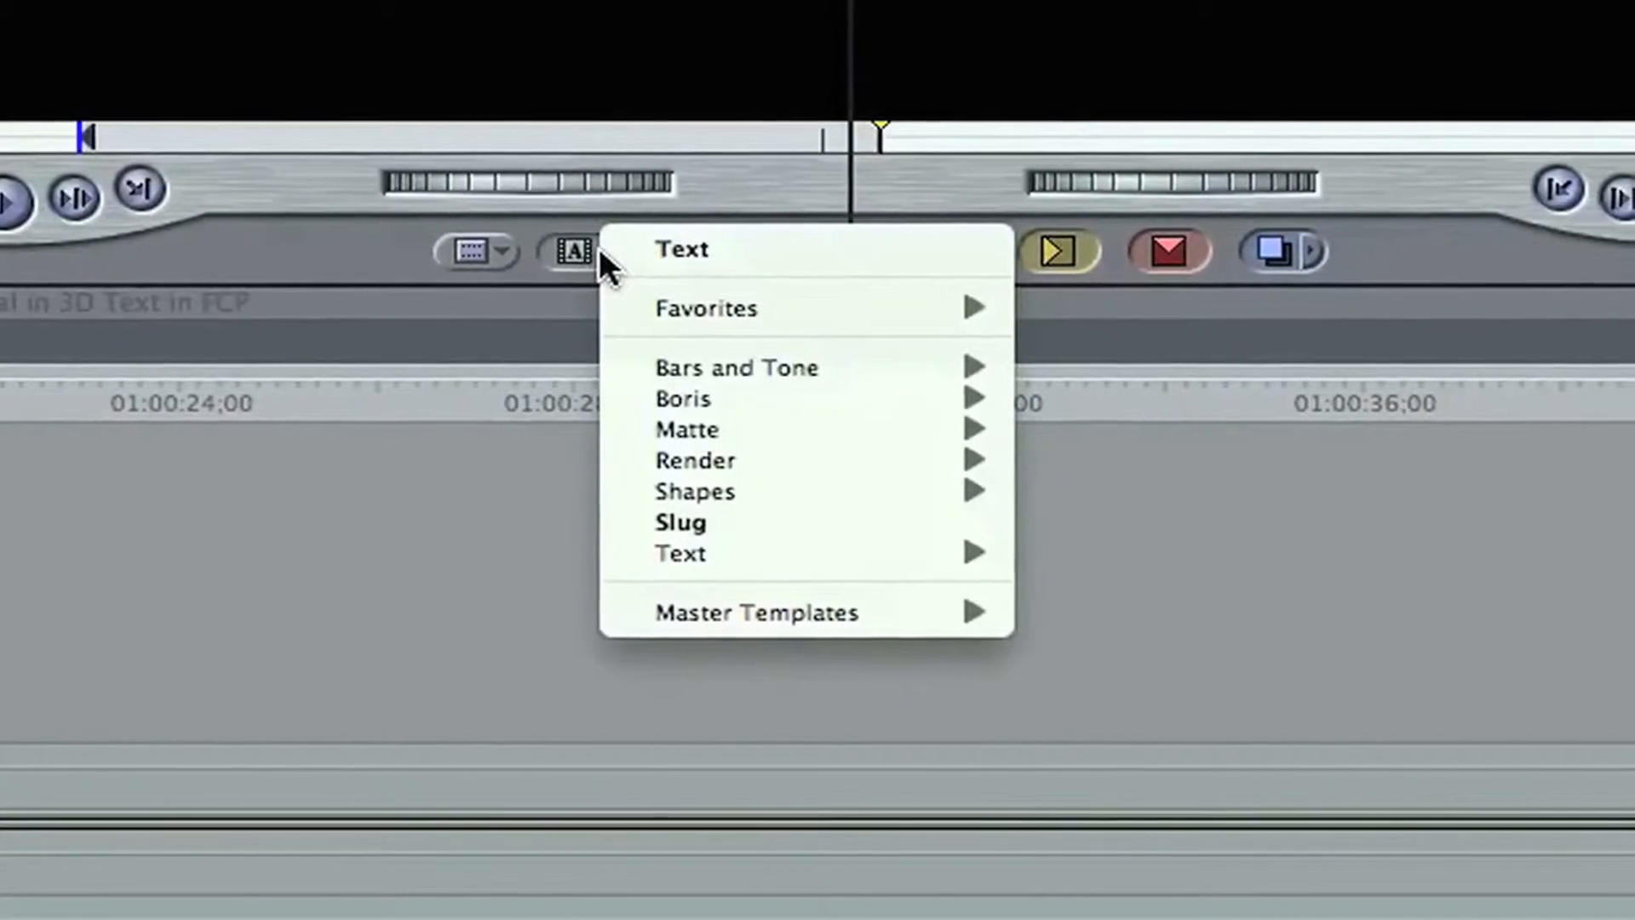
pyautogui.moveTo(870, 401)
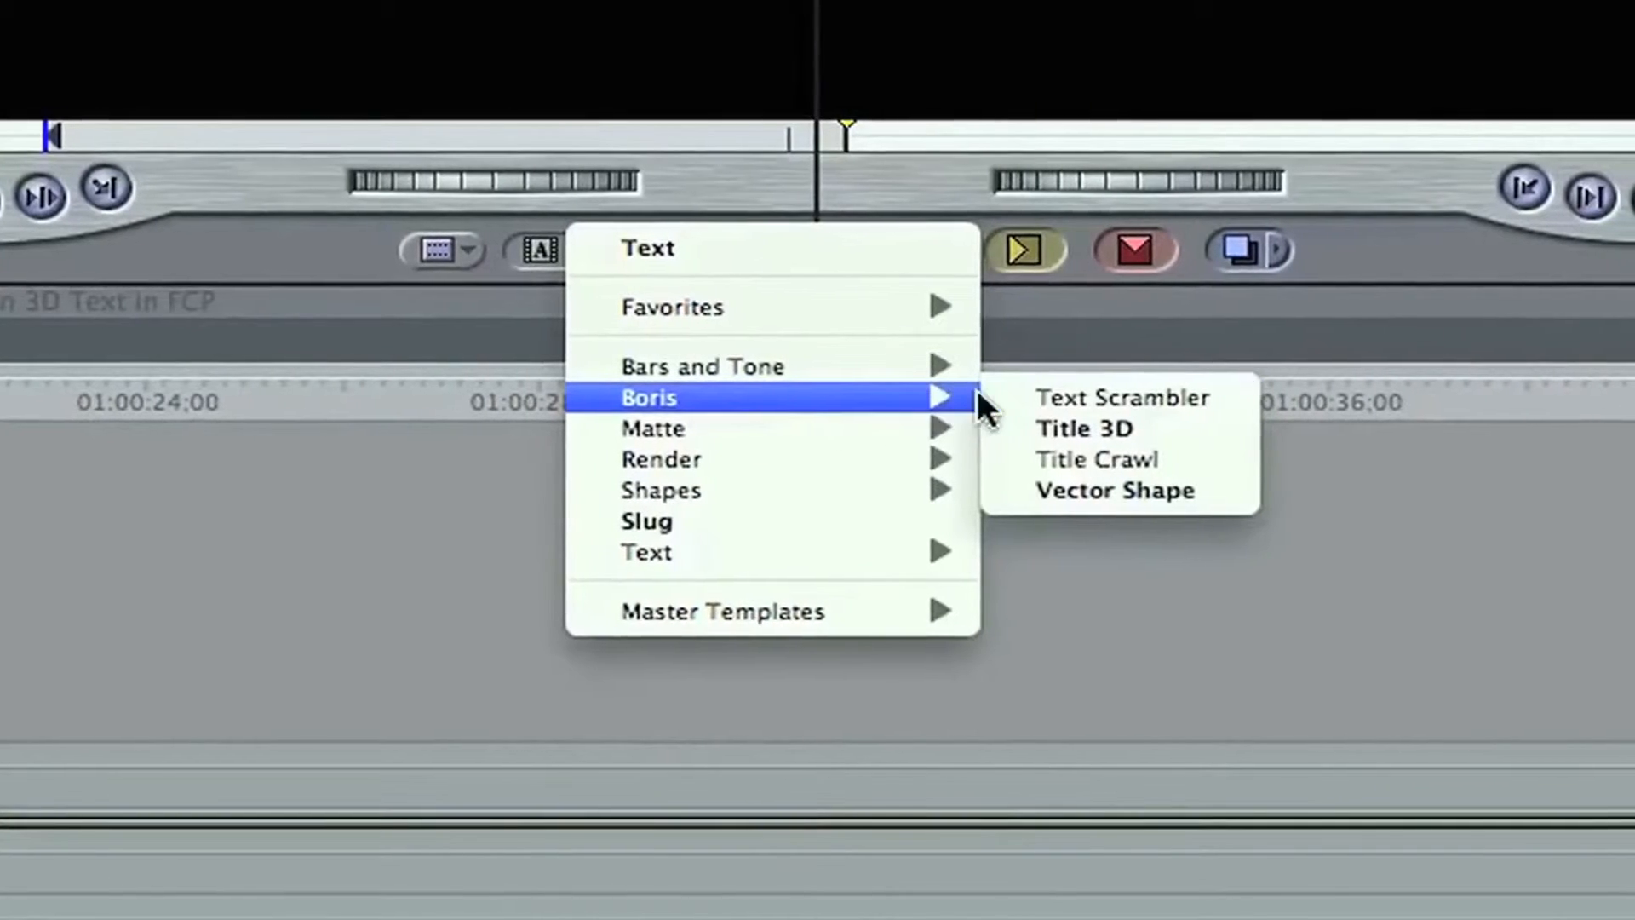
pyautogui.click(1080, 429)
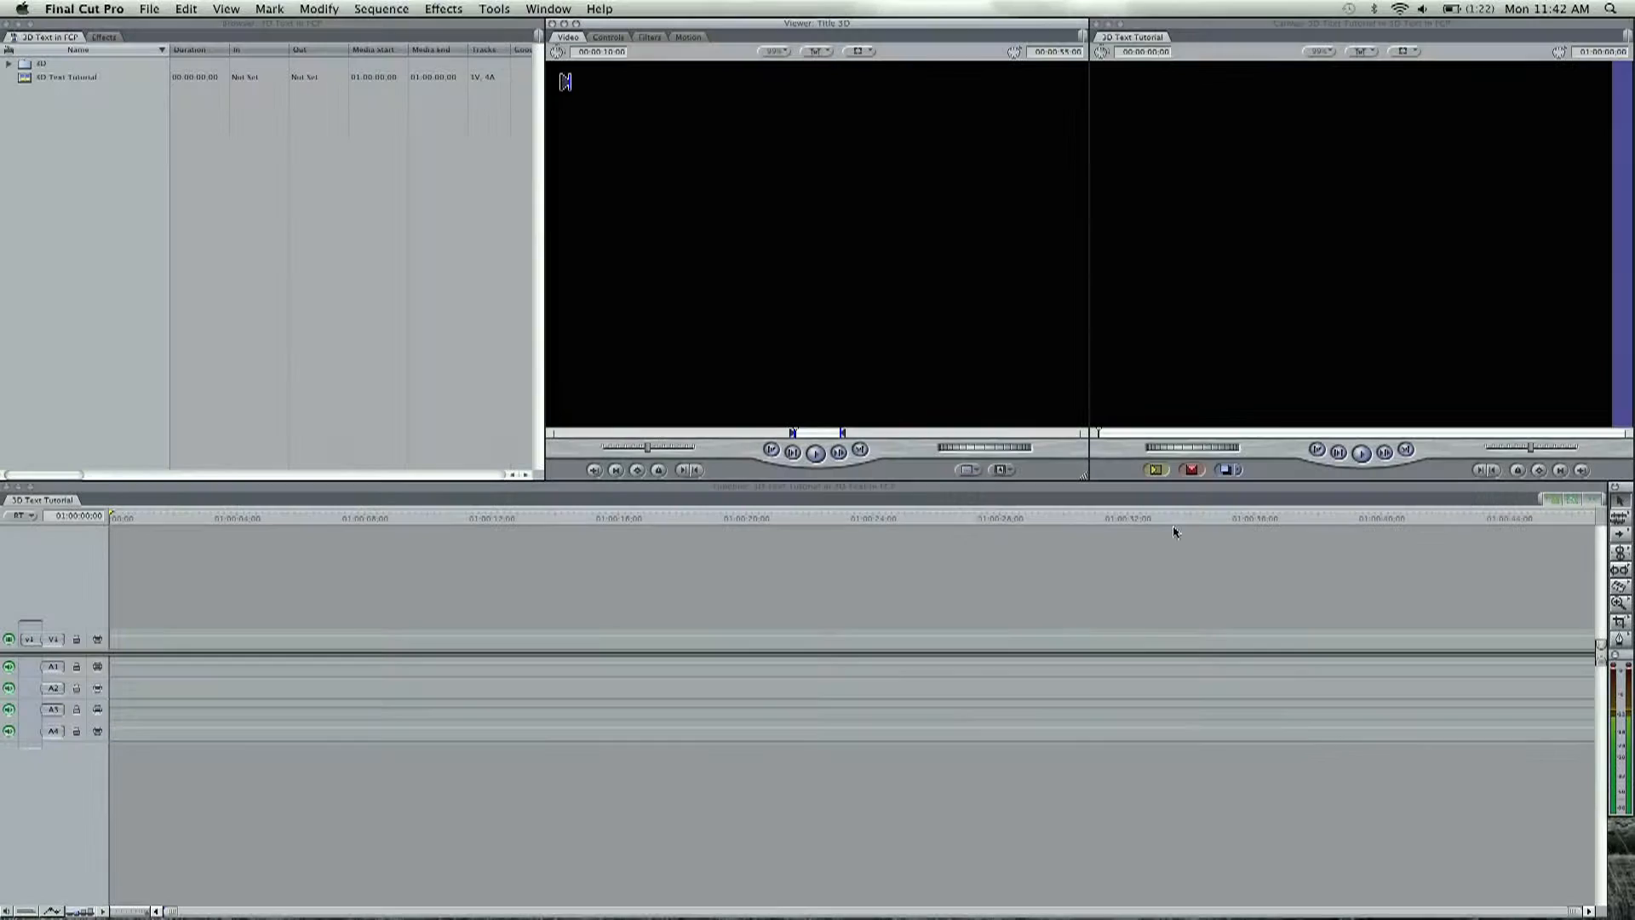
pyautogui.click(619, 37)
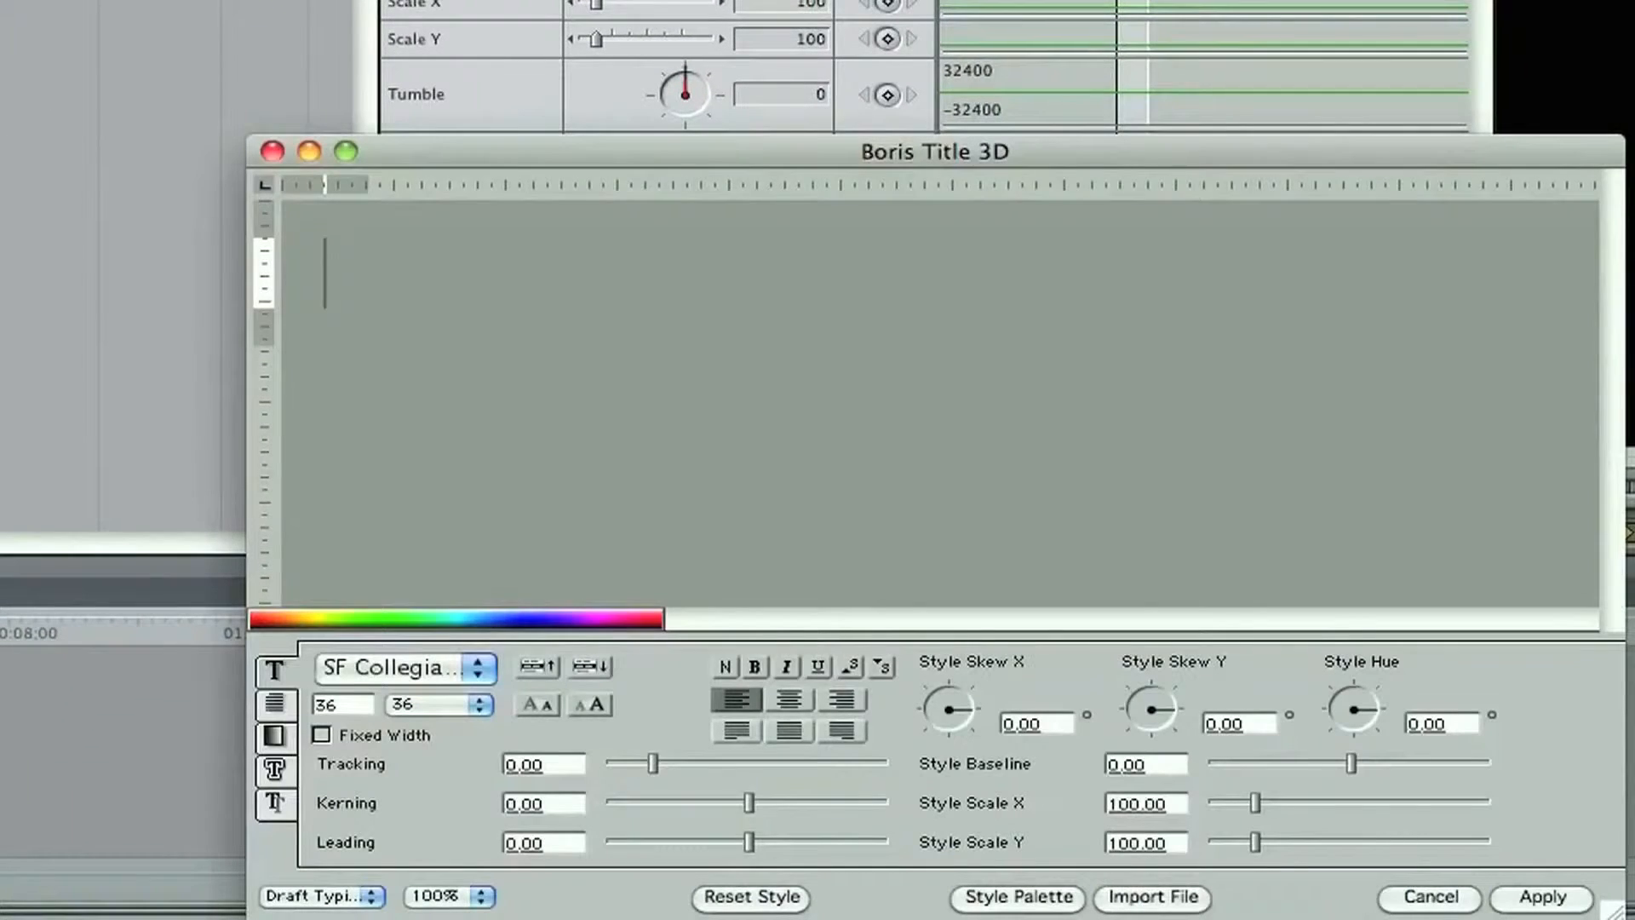
# Step: Enter "FINAL CUT KING" as the title text in the Boris Title 3D window
pyautogui.moveTo(933, 151); pyautogui.dragTo(862, 39)
pyautogui.write('FINAL ')
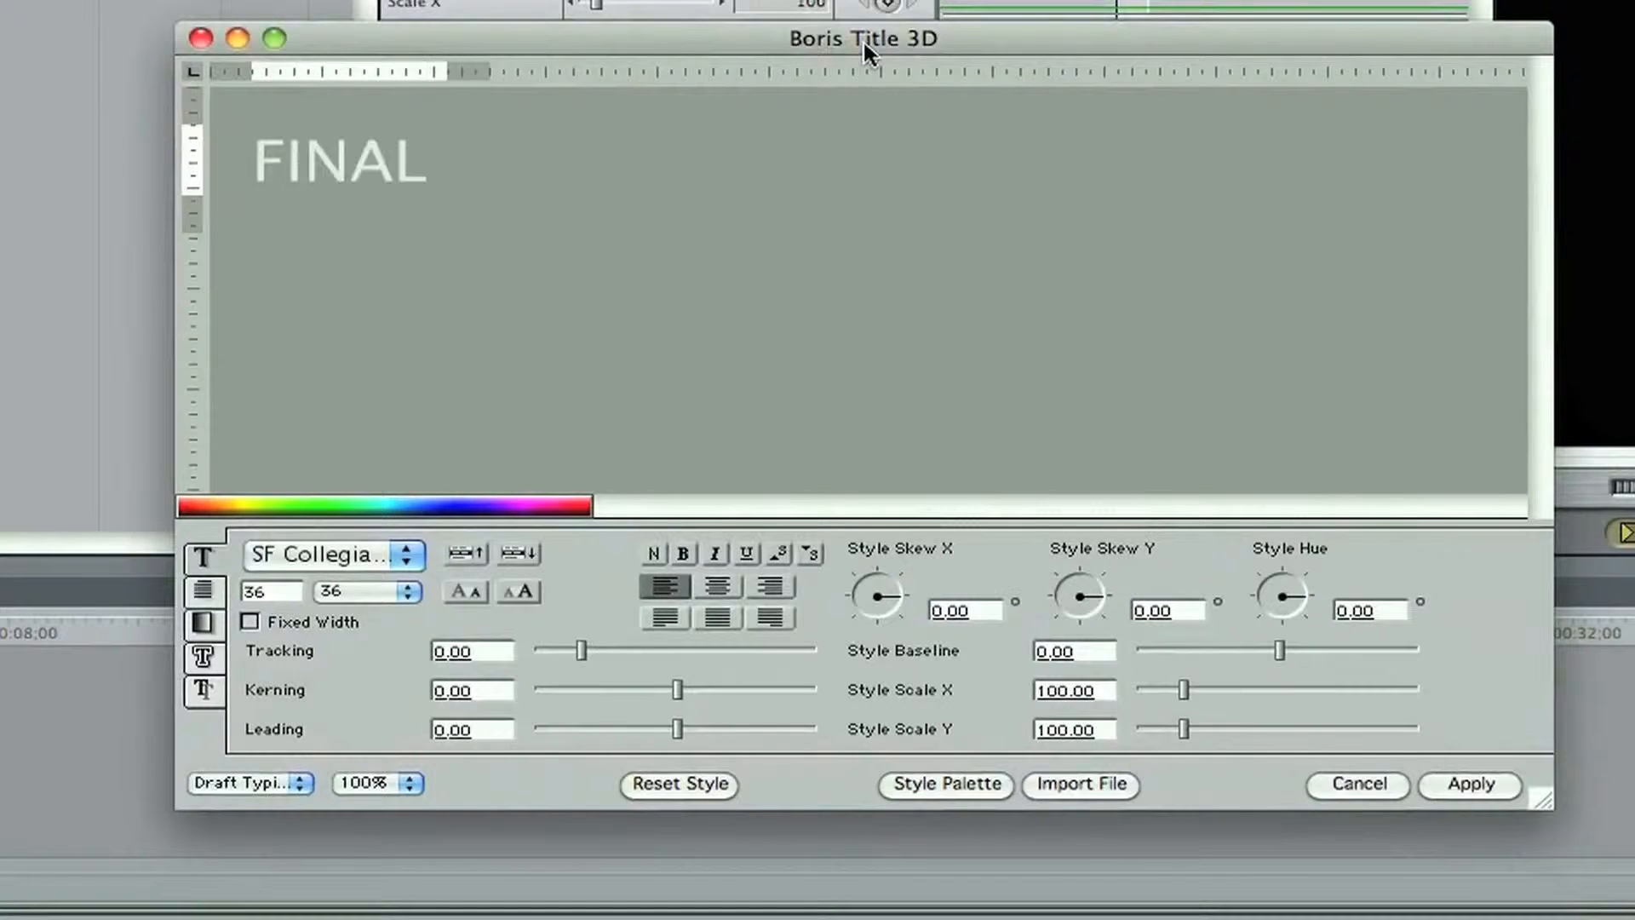
pyautogui.write('CUT KING')
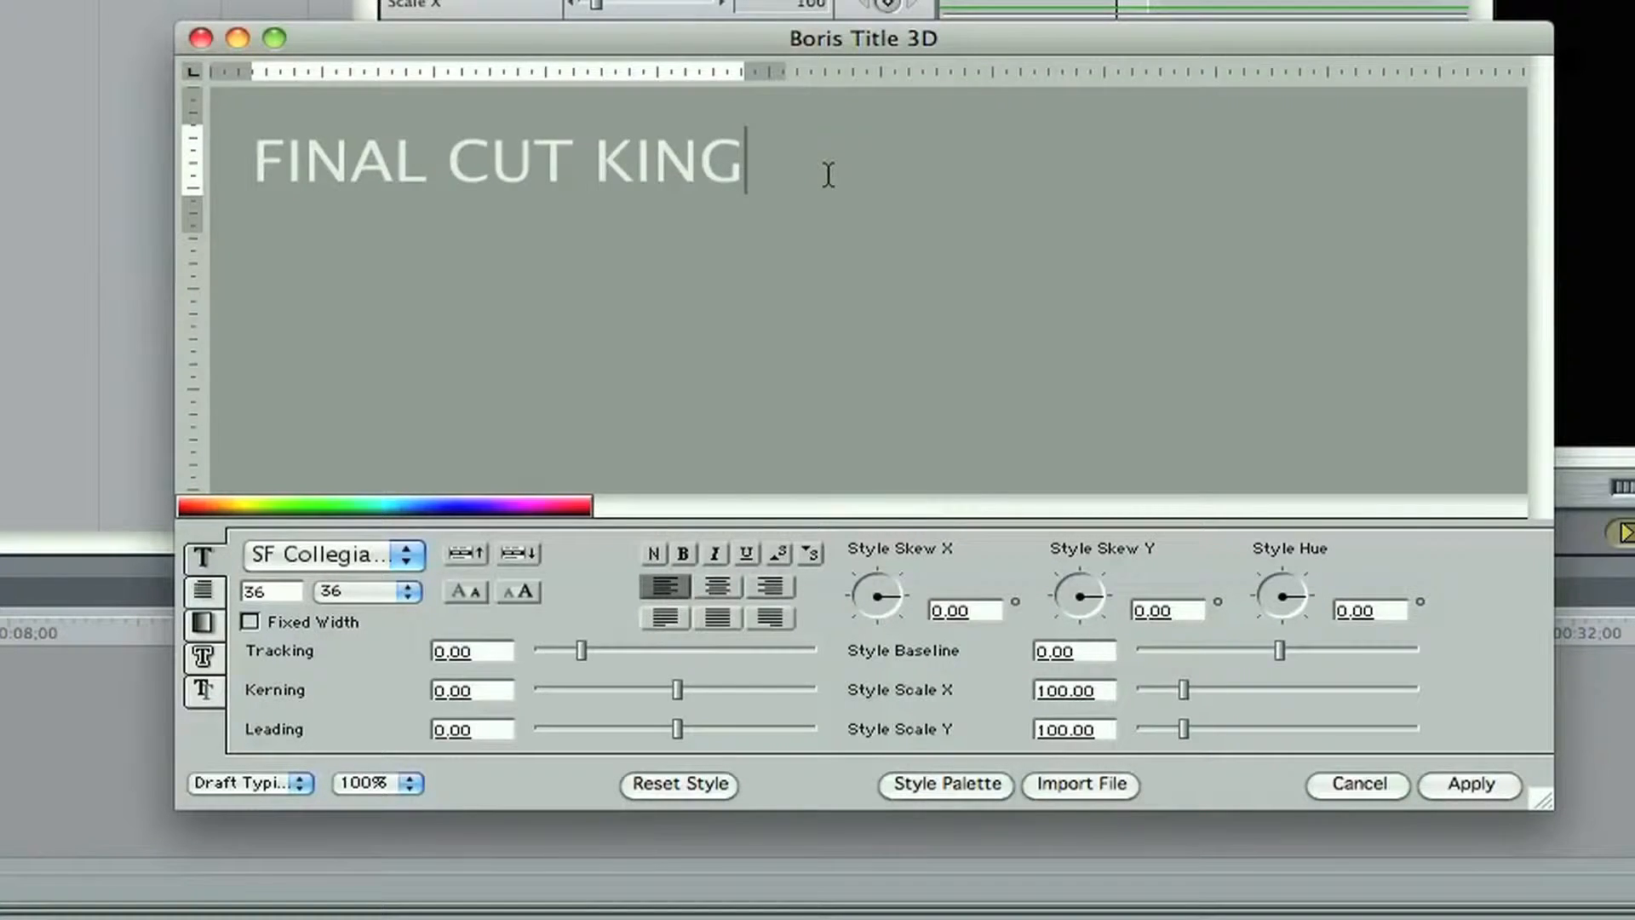
# Step: Set the tracking of the whole title text to about 4.02 and change its font to Verdana
pyautogui.moveTo(816, 173); pyautogui.dragTo(253, 162)
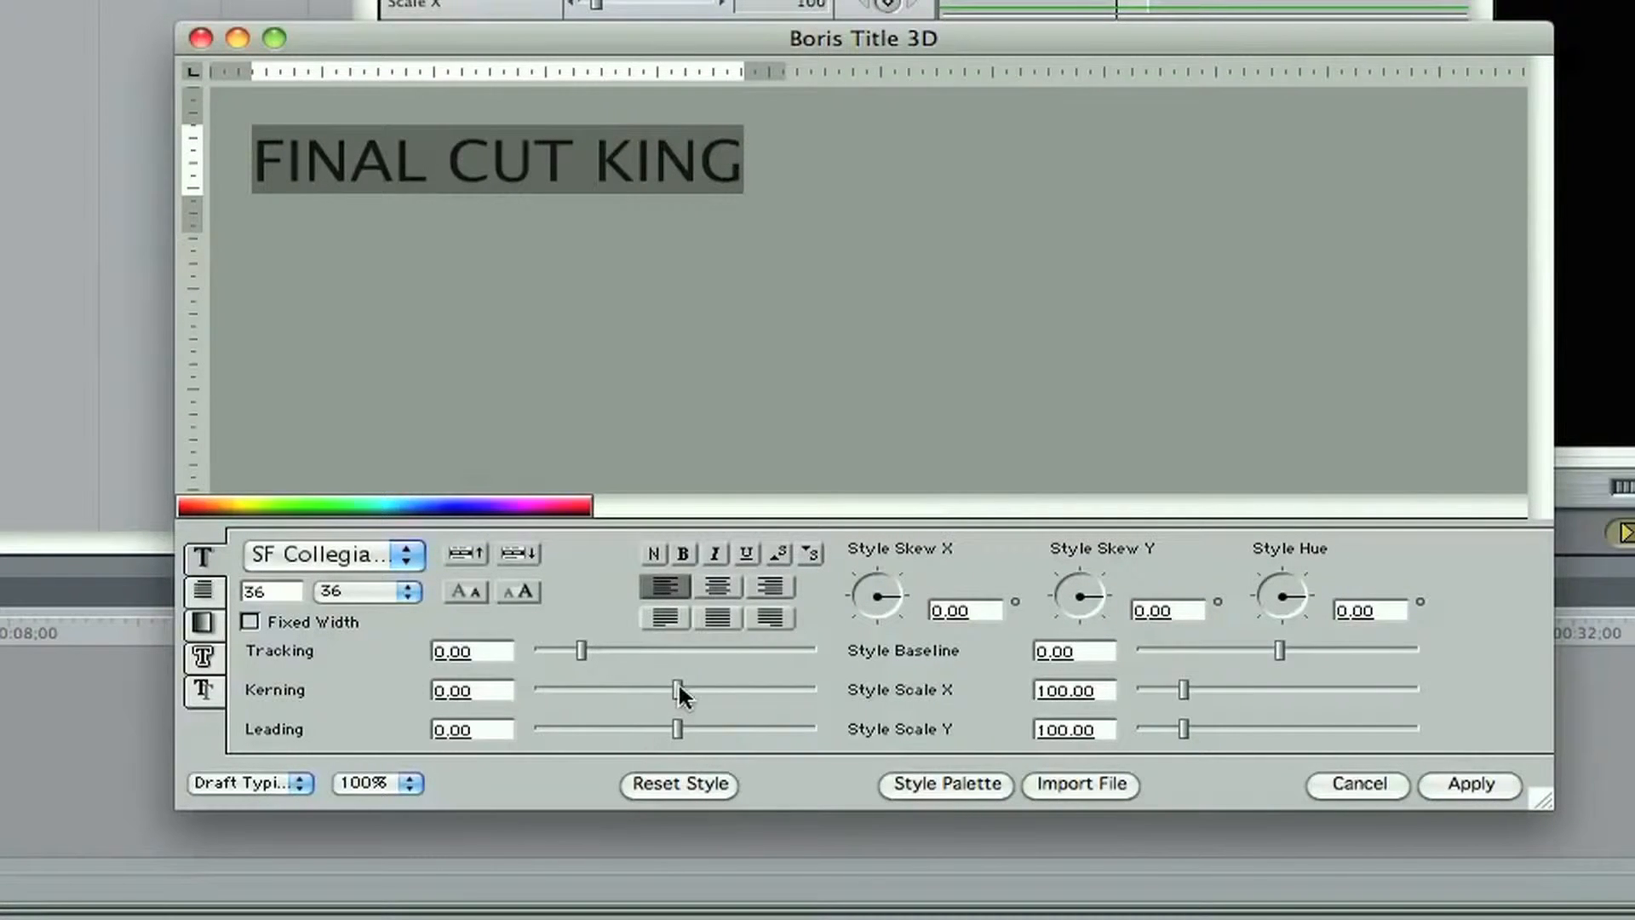
pyautogui.moveTo(580, 643); pyautogui.dragTo(588, 645)
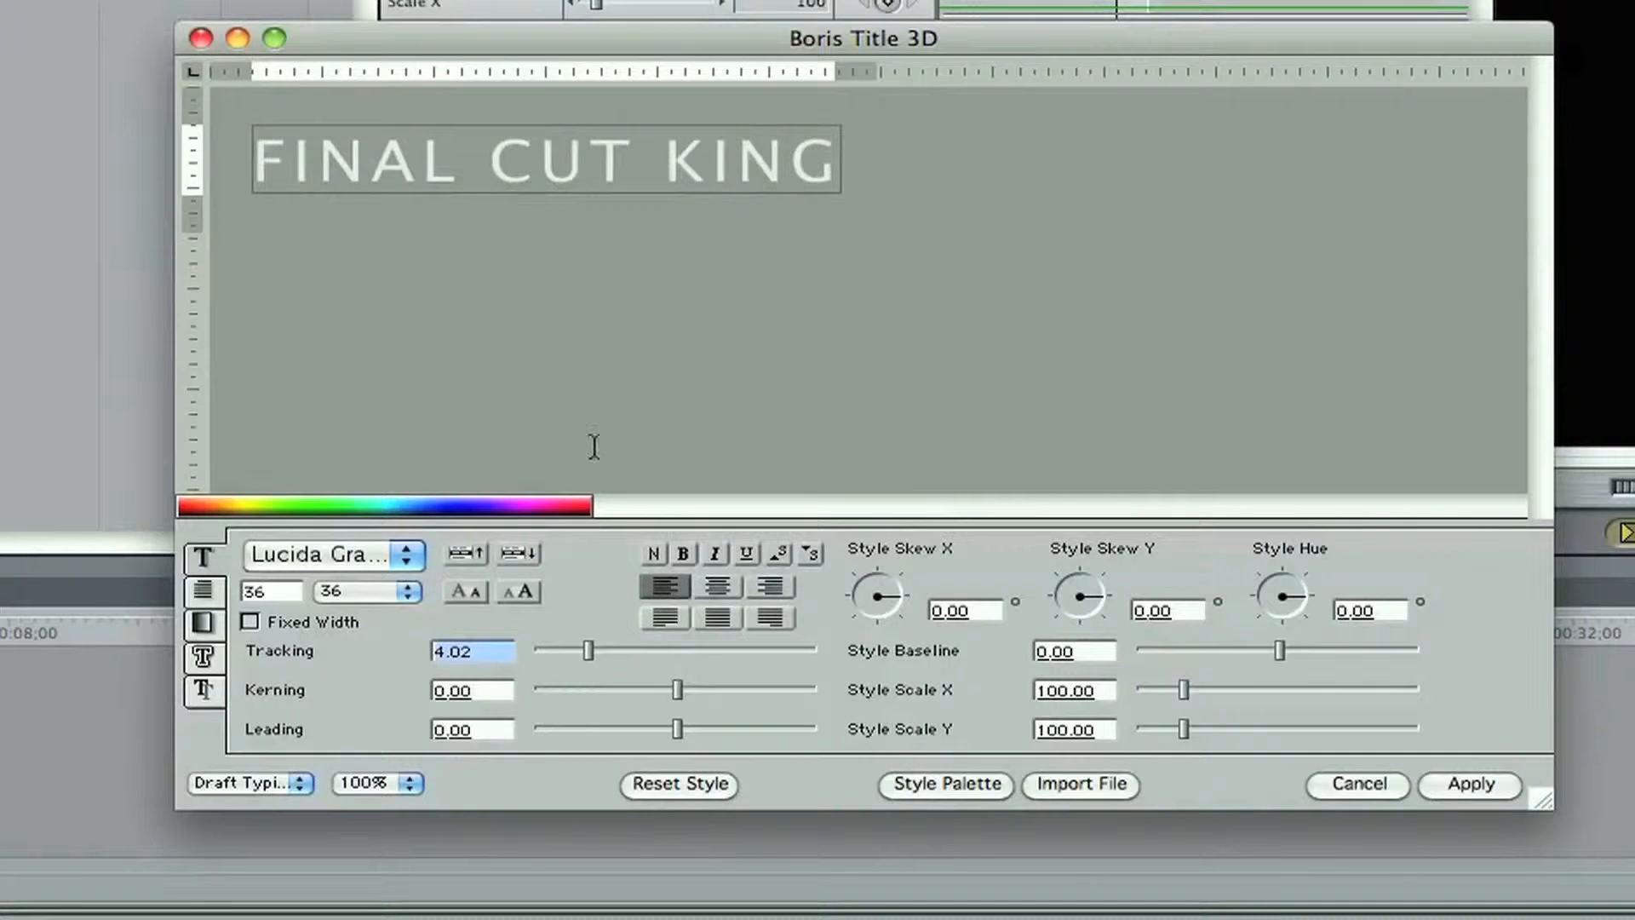
pyautogui.click(389, 549)
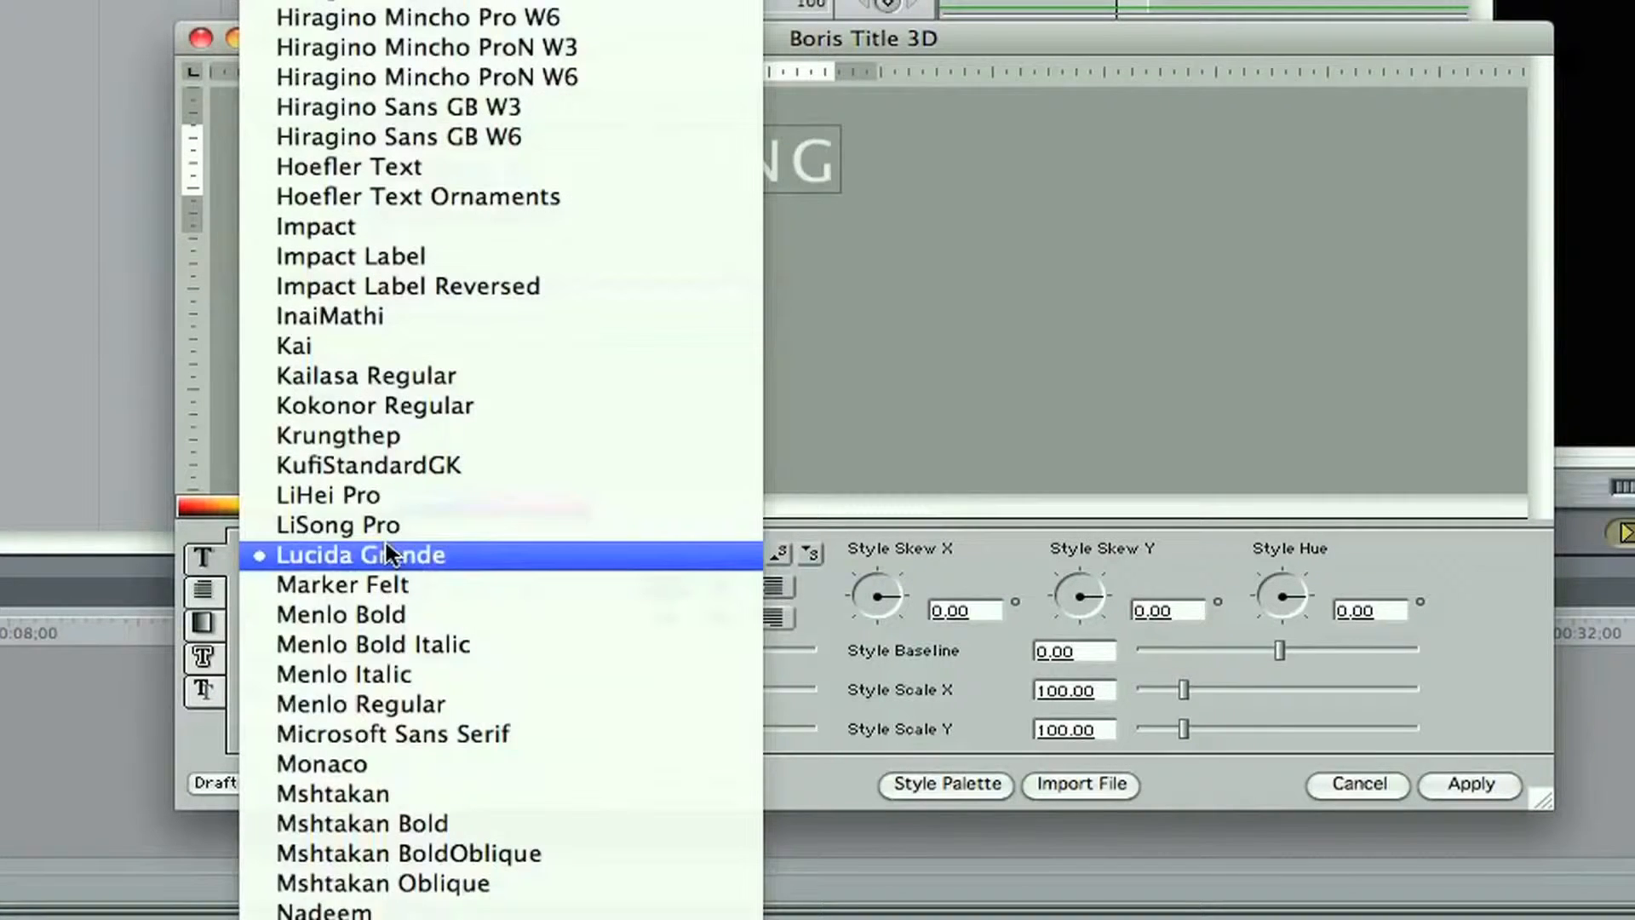
pyautogui.scroll(-10, 388, 552)
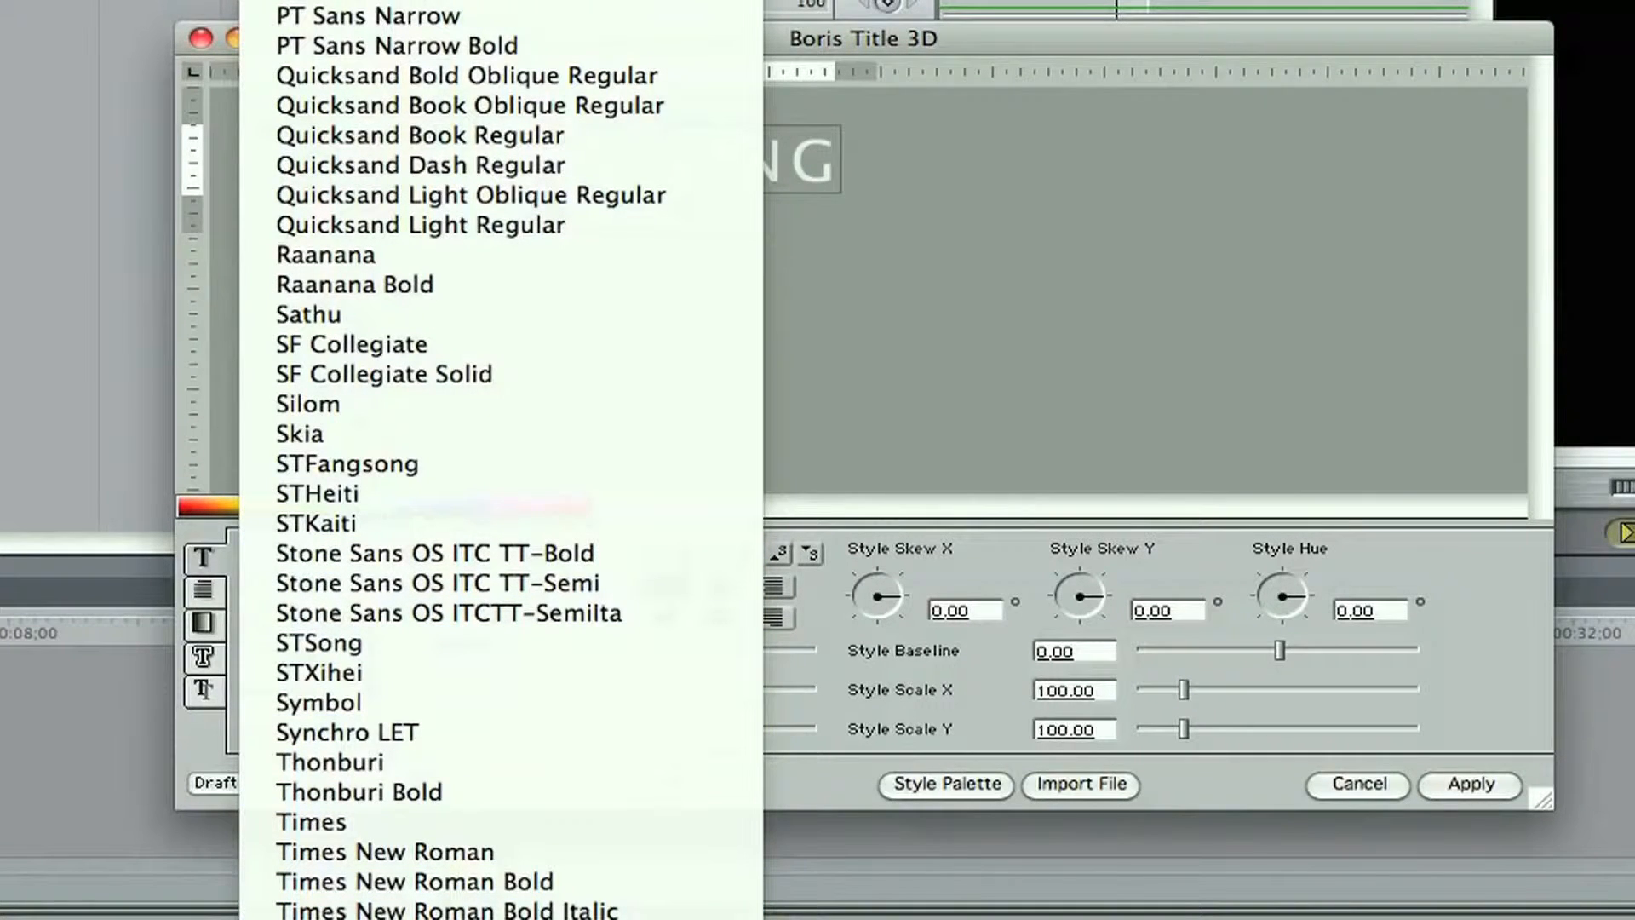
pyautogui.click(388, 919)
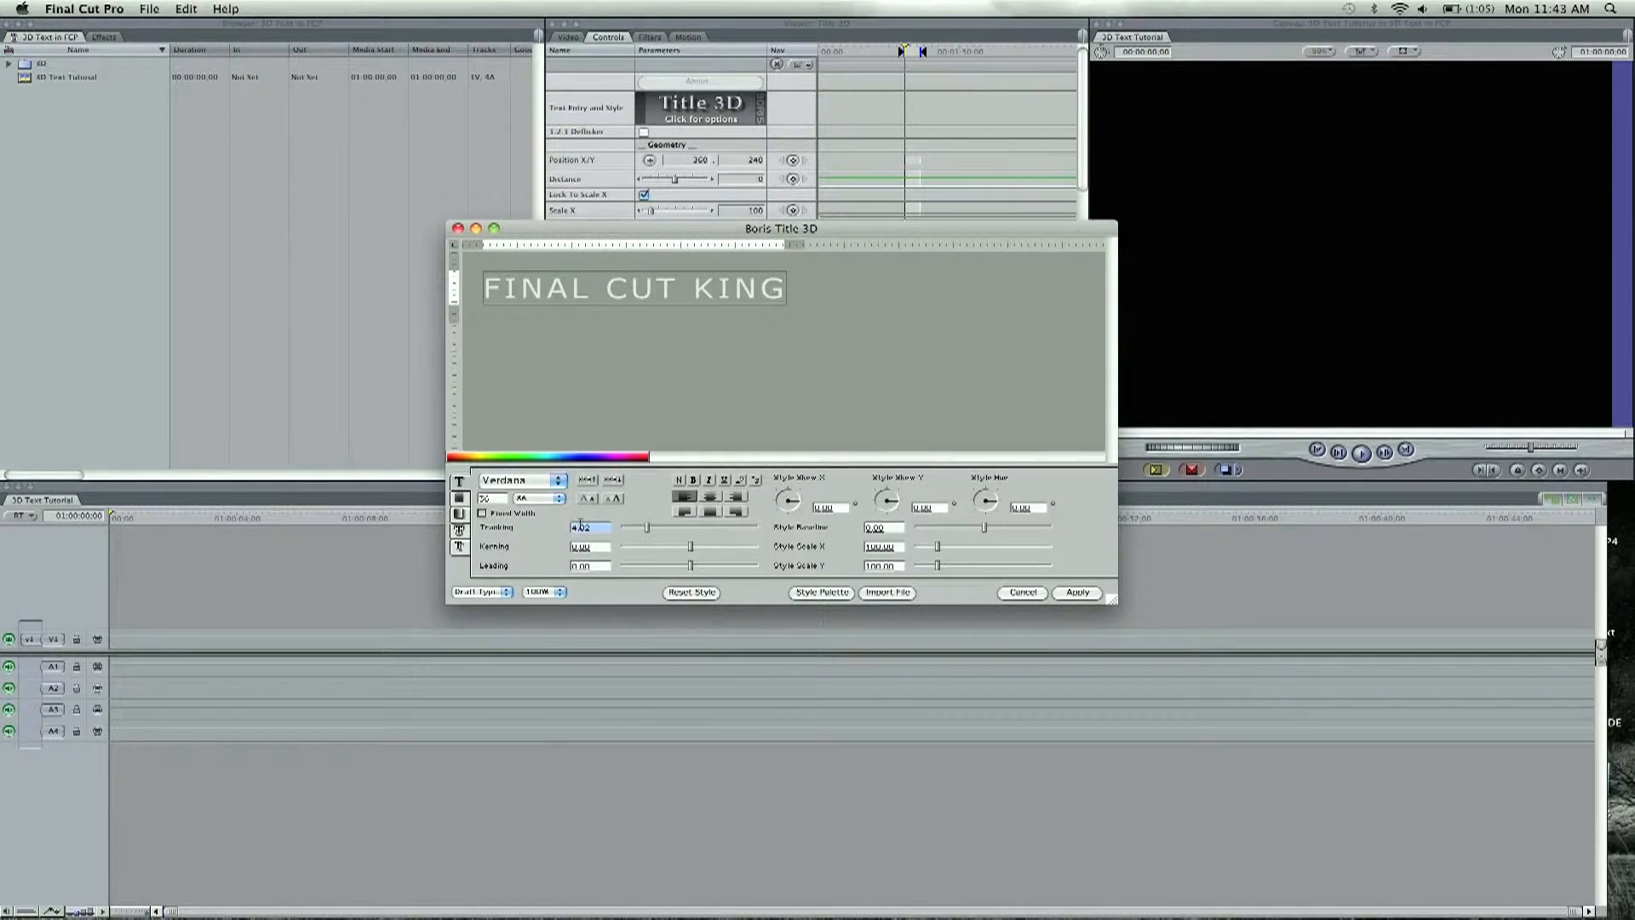
# Step: Give the title text a solid blue fill colour of about RGB 19, 63, 235
pyautogui.click(461, 524)
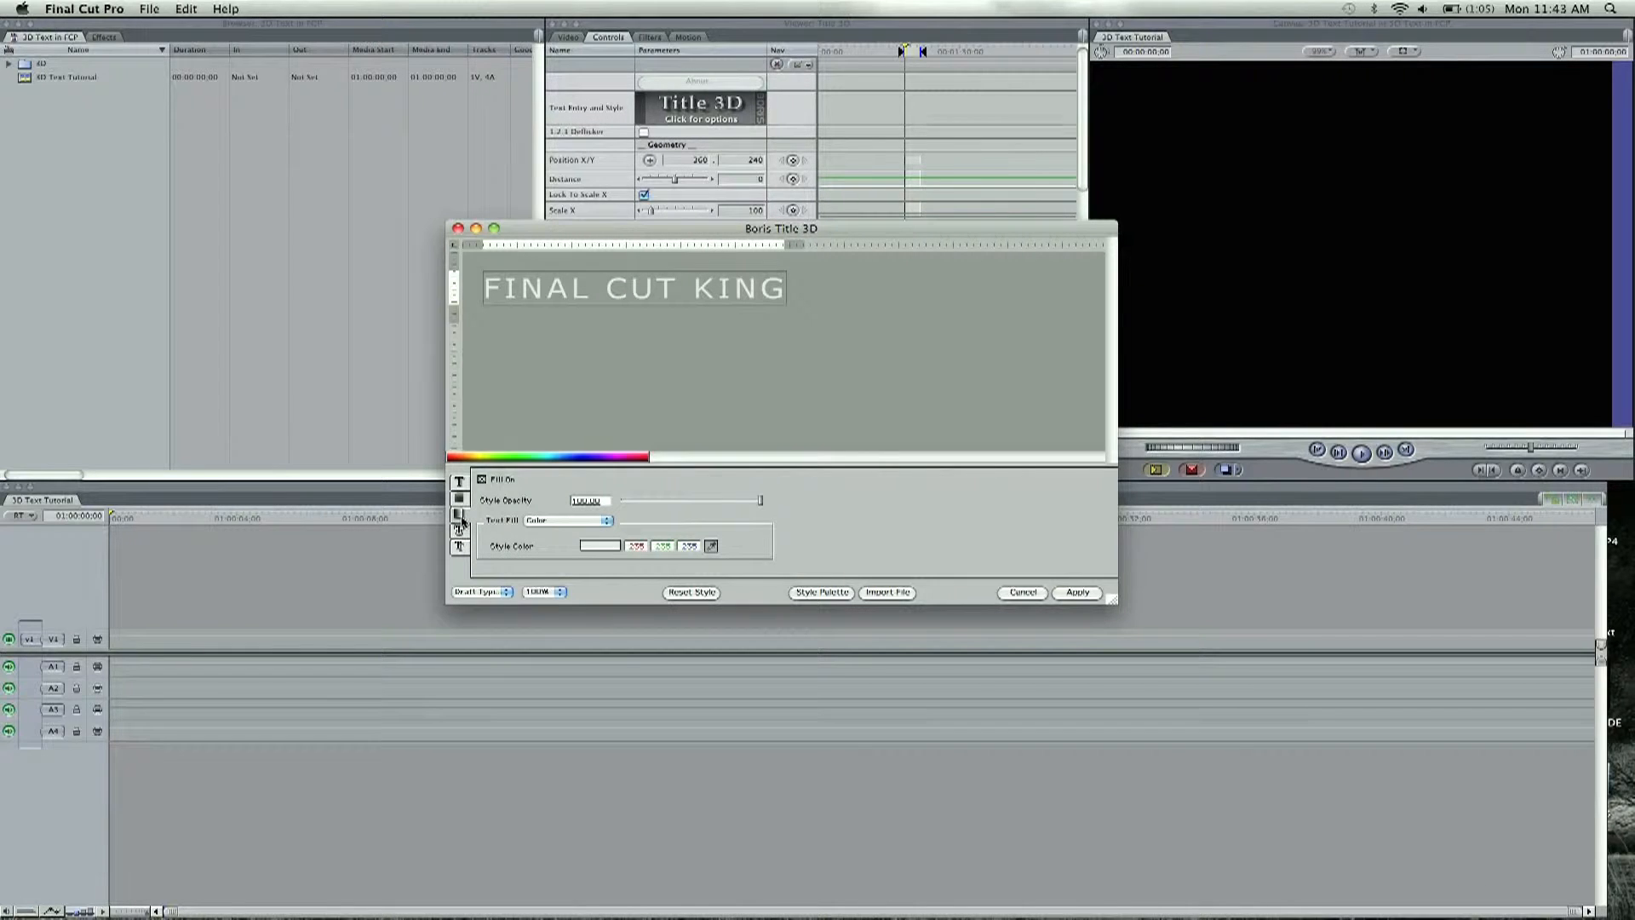
pyautogui.click(598, 547)
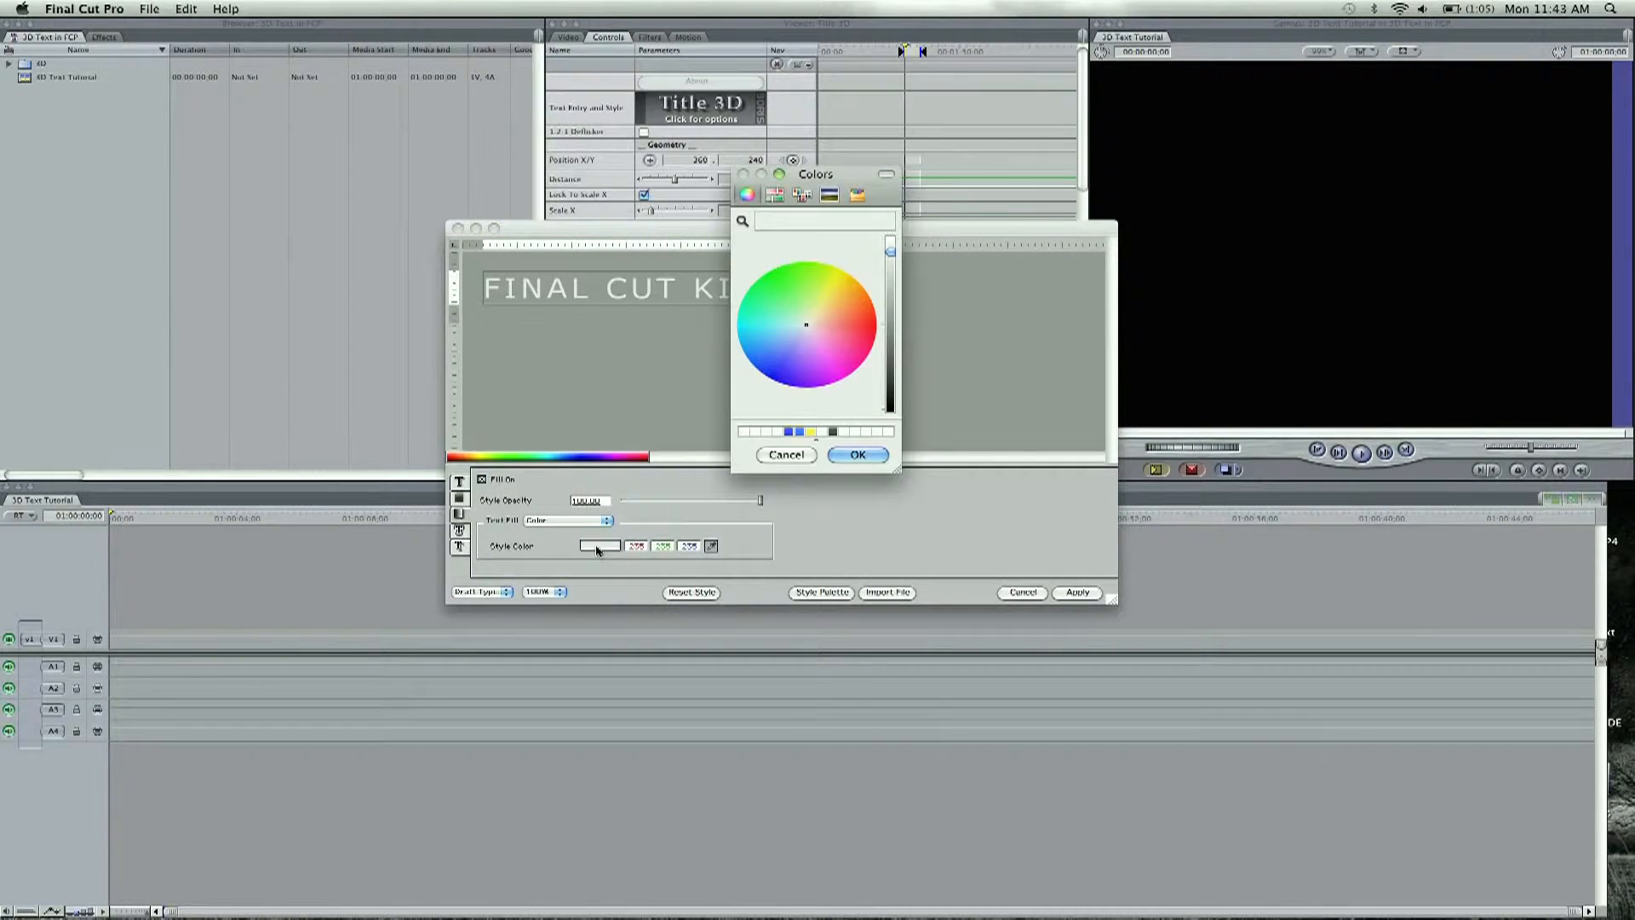
pyautogui.click(764, 367)
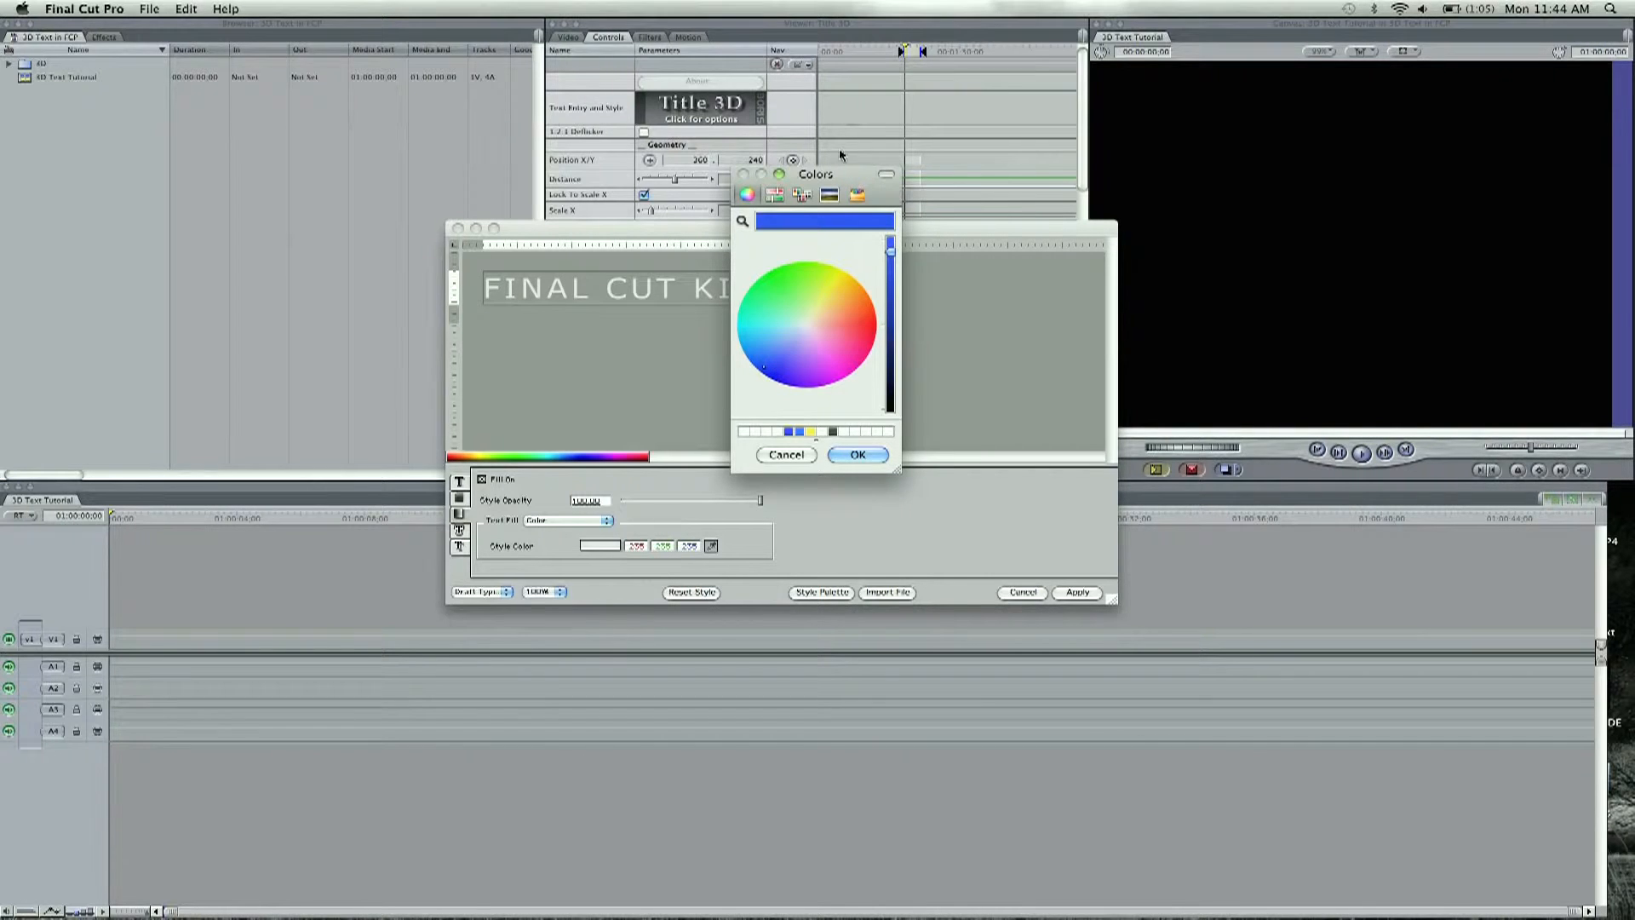
pyautogui.click(859, 455)
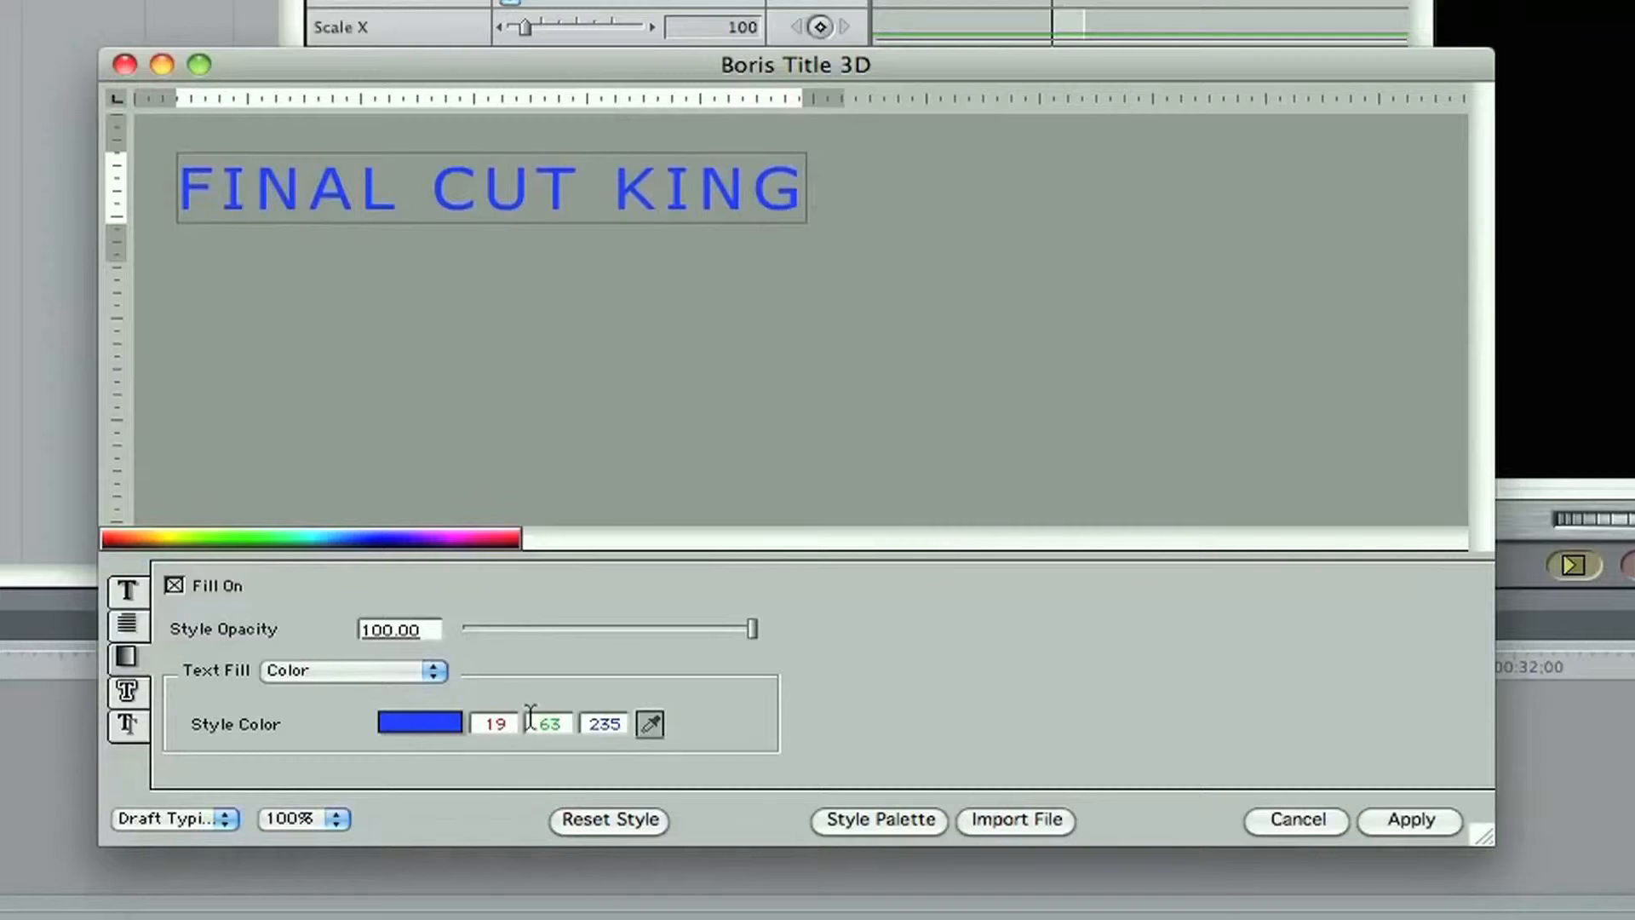
# Step: Switch the text fill to Gradient and set the linear gradient's angle to 270 degrees
pyautogui.click(425, 669)
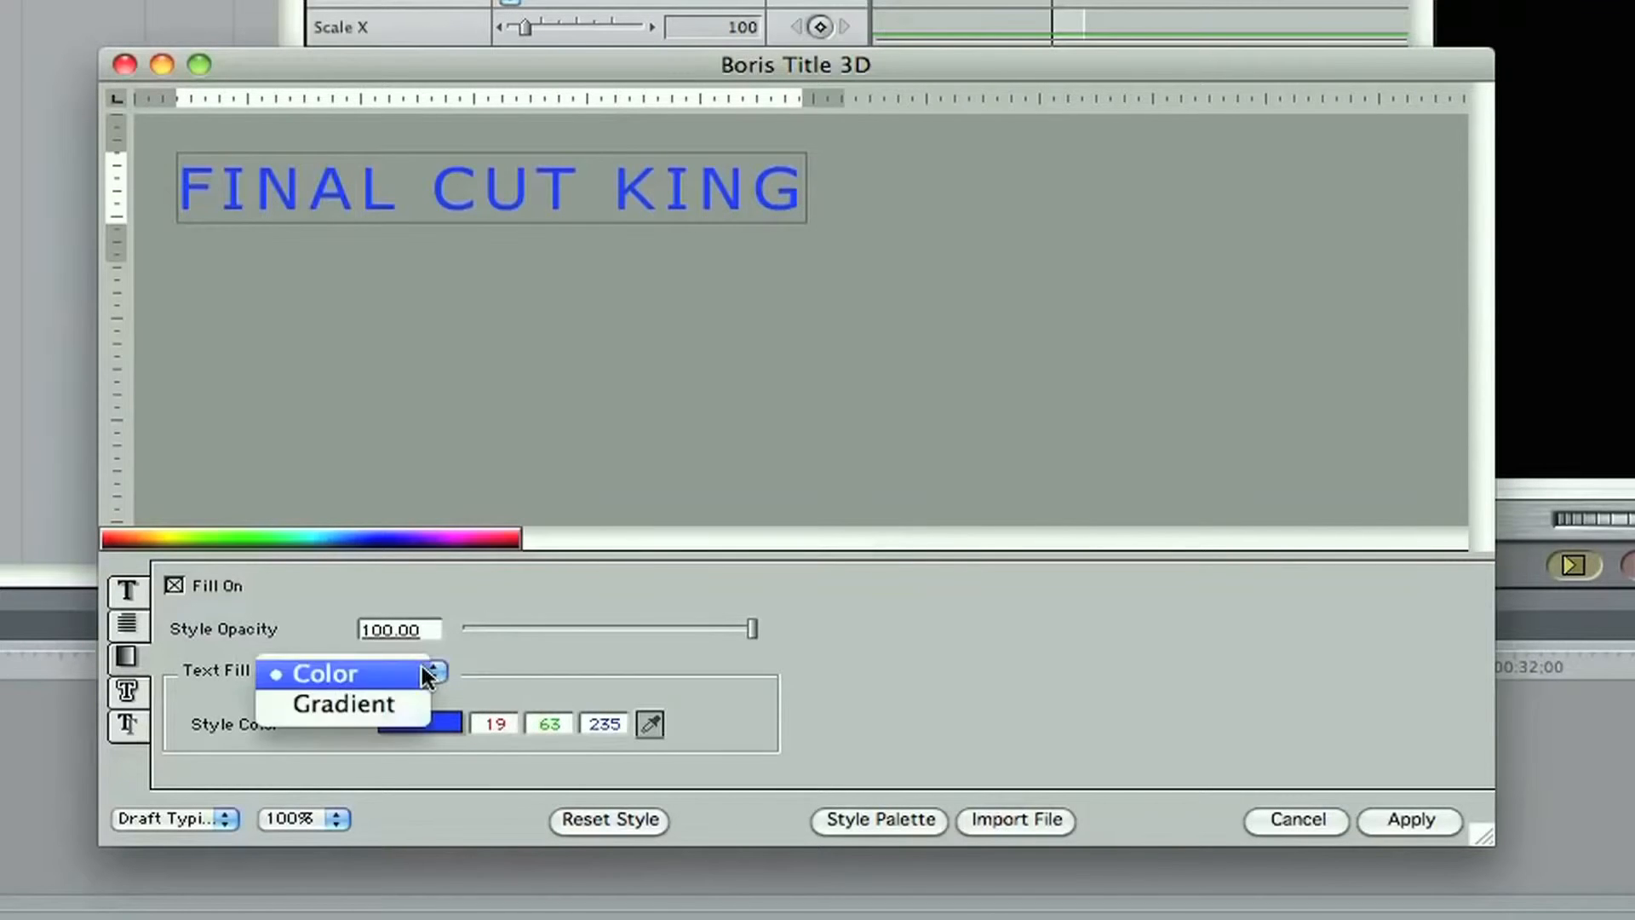
pyautogui.click(388, 704)
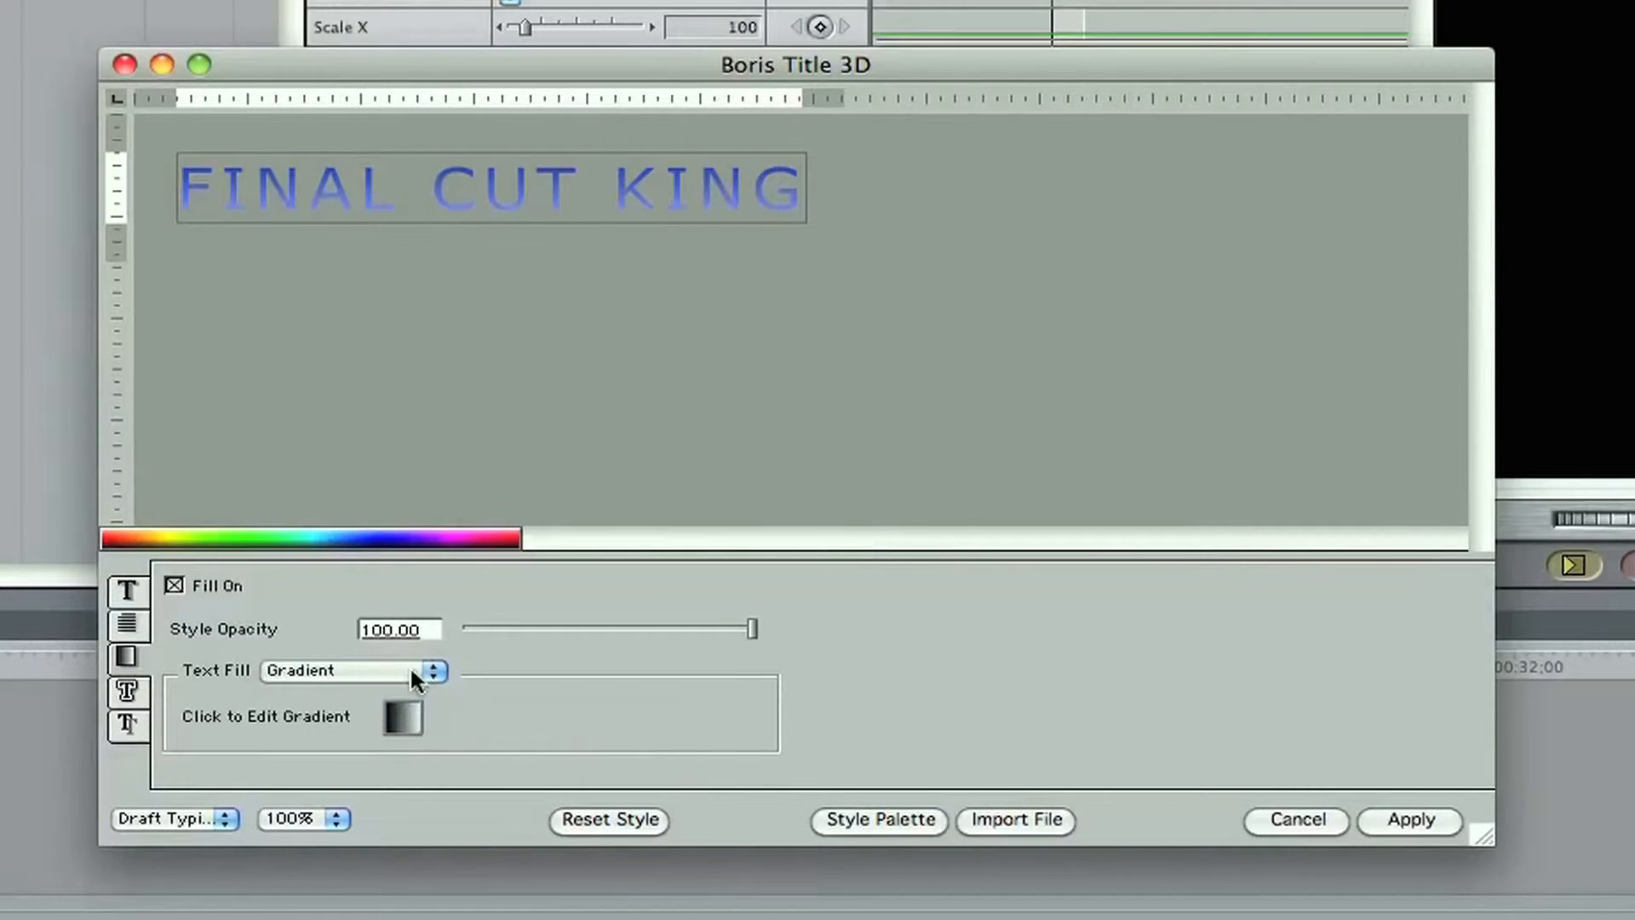
pyautogui.click(407, 718)
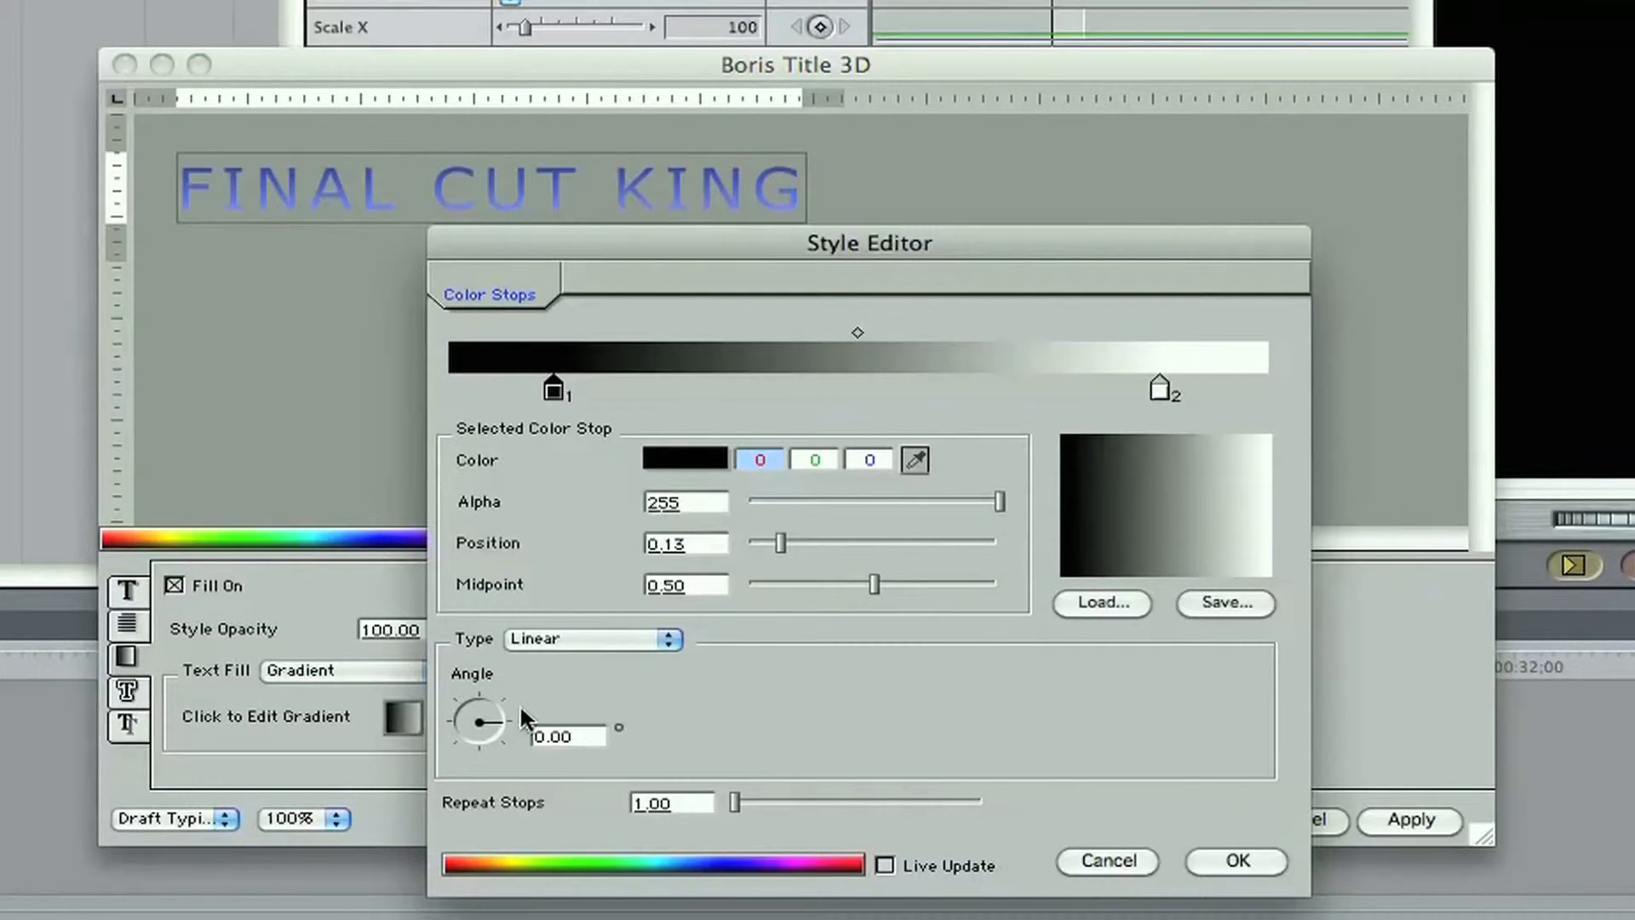
pyautogui.moveTo(500, 720)
pyautogui.mouseDown()
pyautogui.moveTo(488, 743)
pyautogui.moveTo(443, 733)
pyautogui.moveTo(481, 693)
pyautogui.mouseUp()
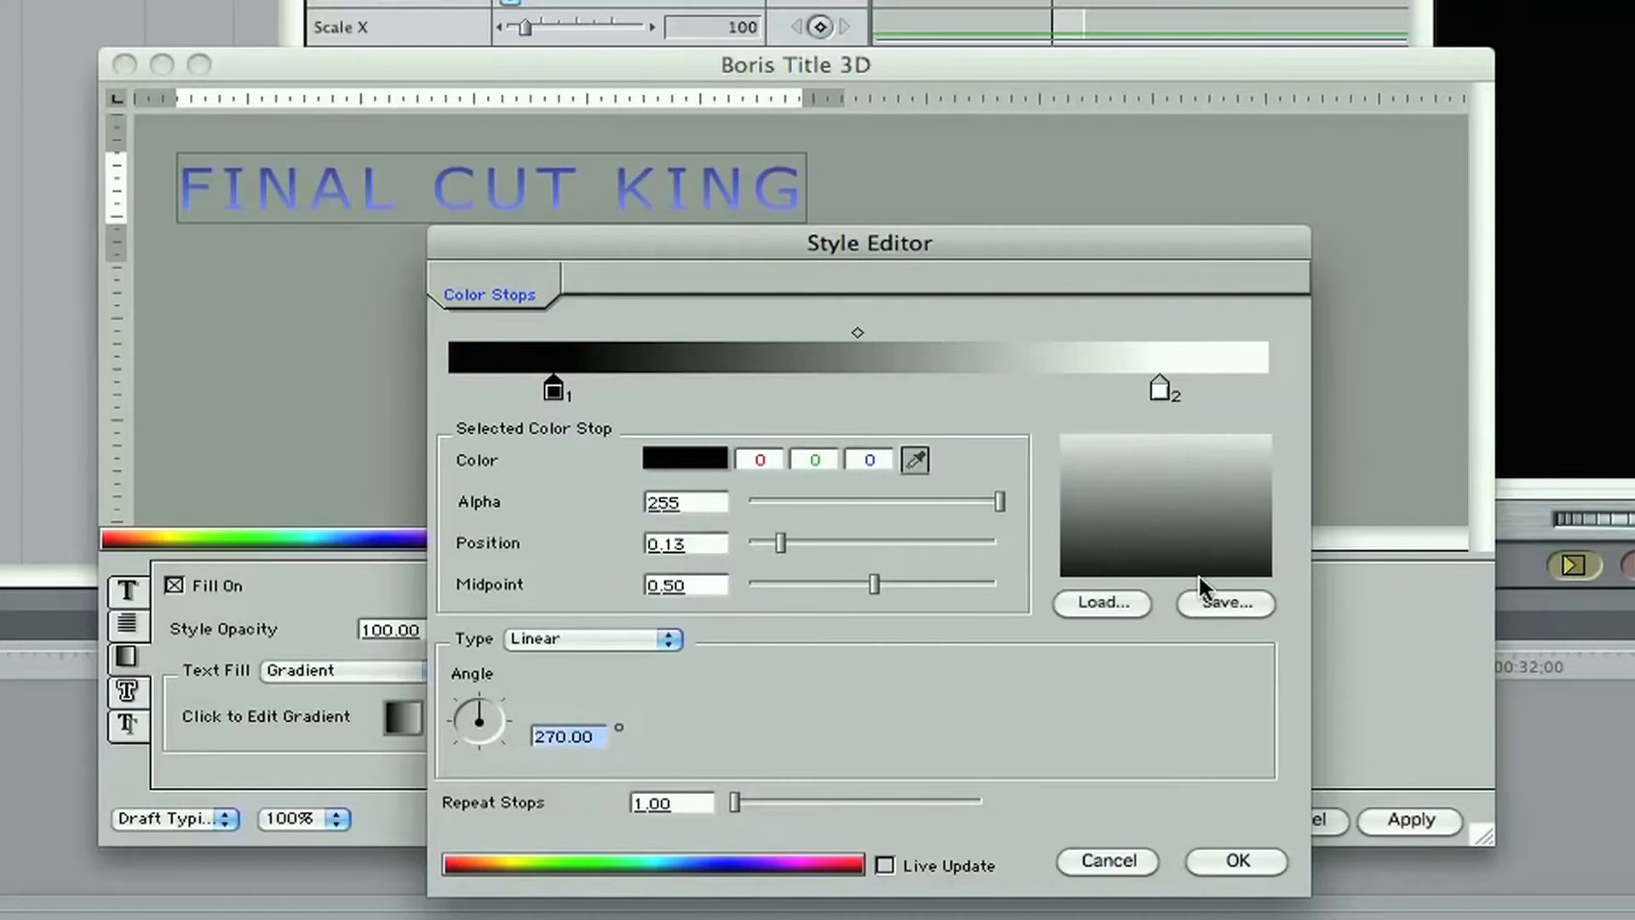
pyautogui.click(1240, 860)
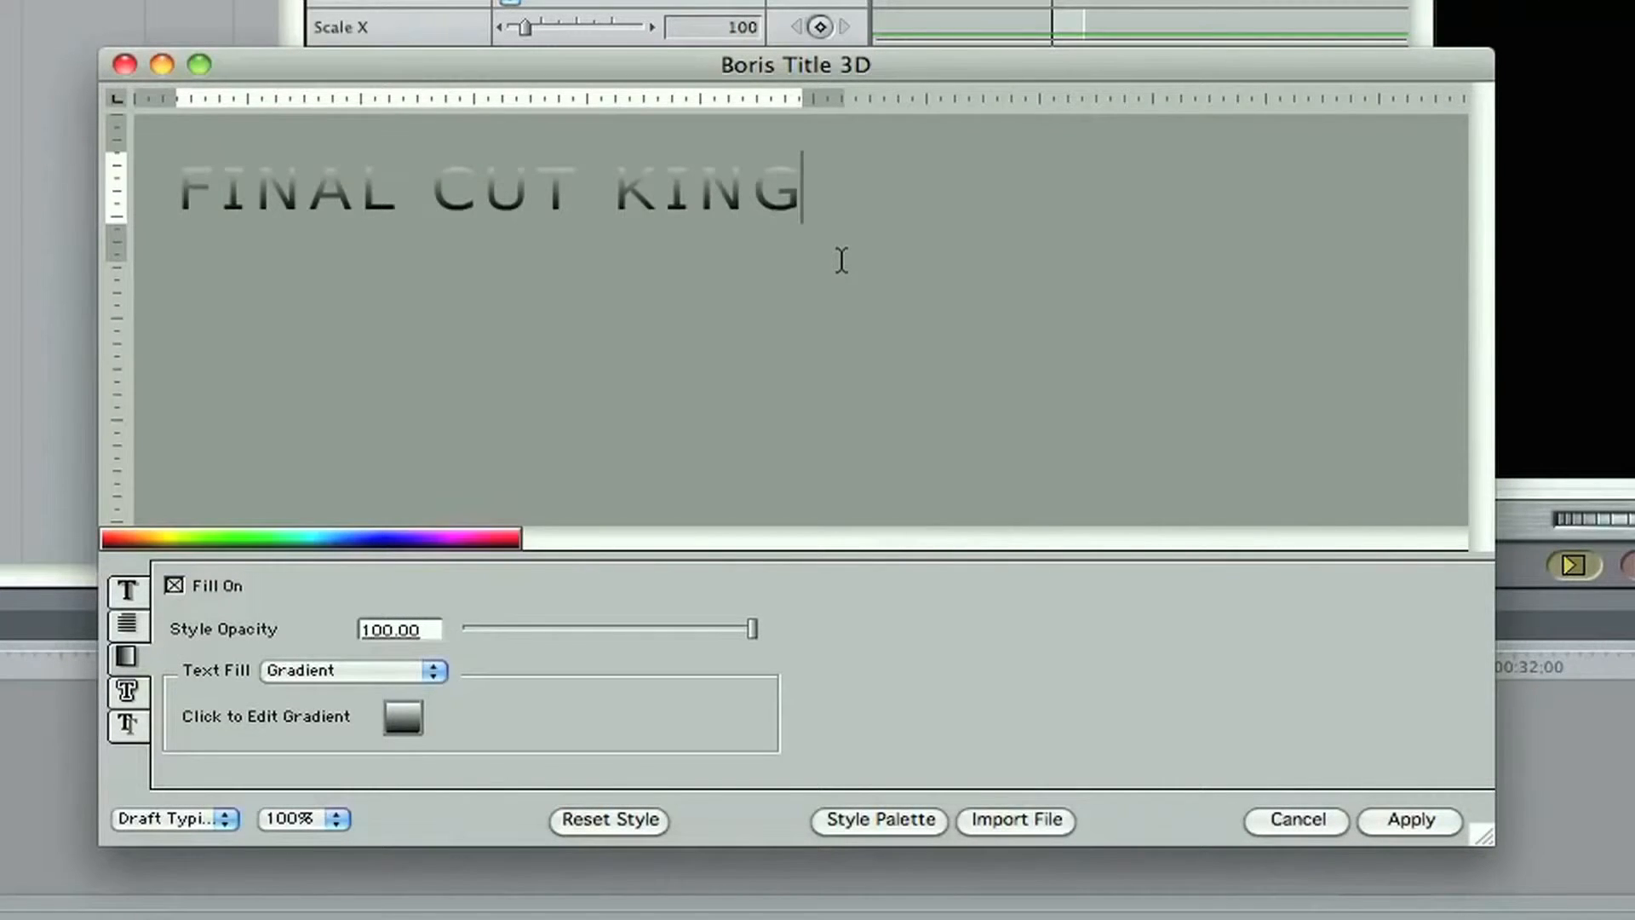
# Step: Change the gradient's black colour stop to the saved dark blue swatch for the whole title text
pyautogui.tripleClick(792, 219)
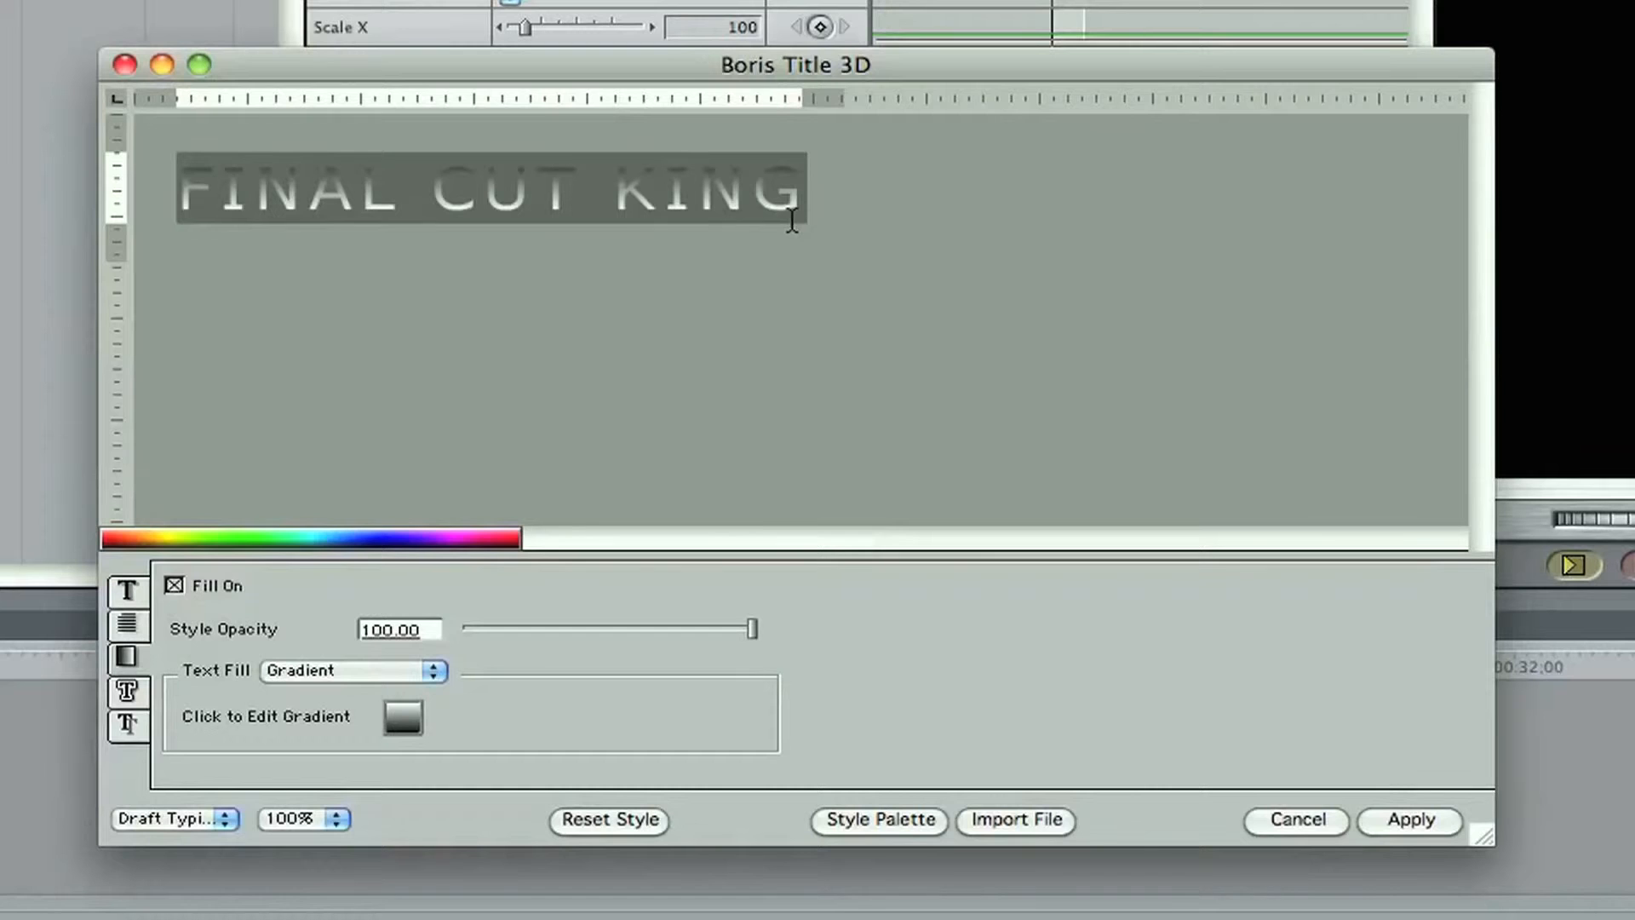
pyautogui.click(404, 717)
pyautogui.click(698, 458)
pyautogui.click(811, 483)
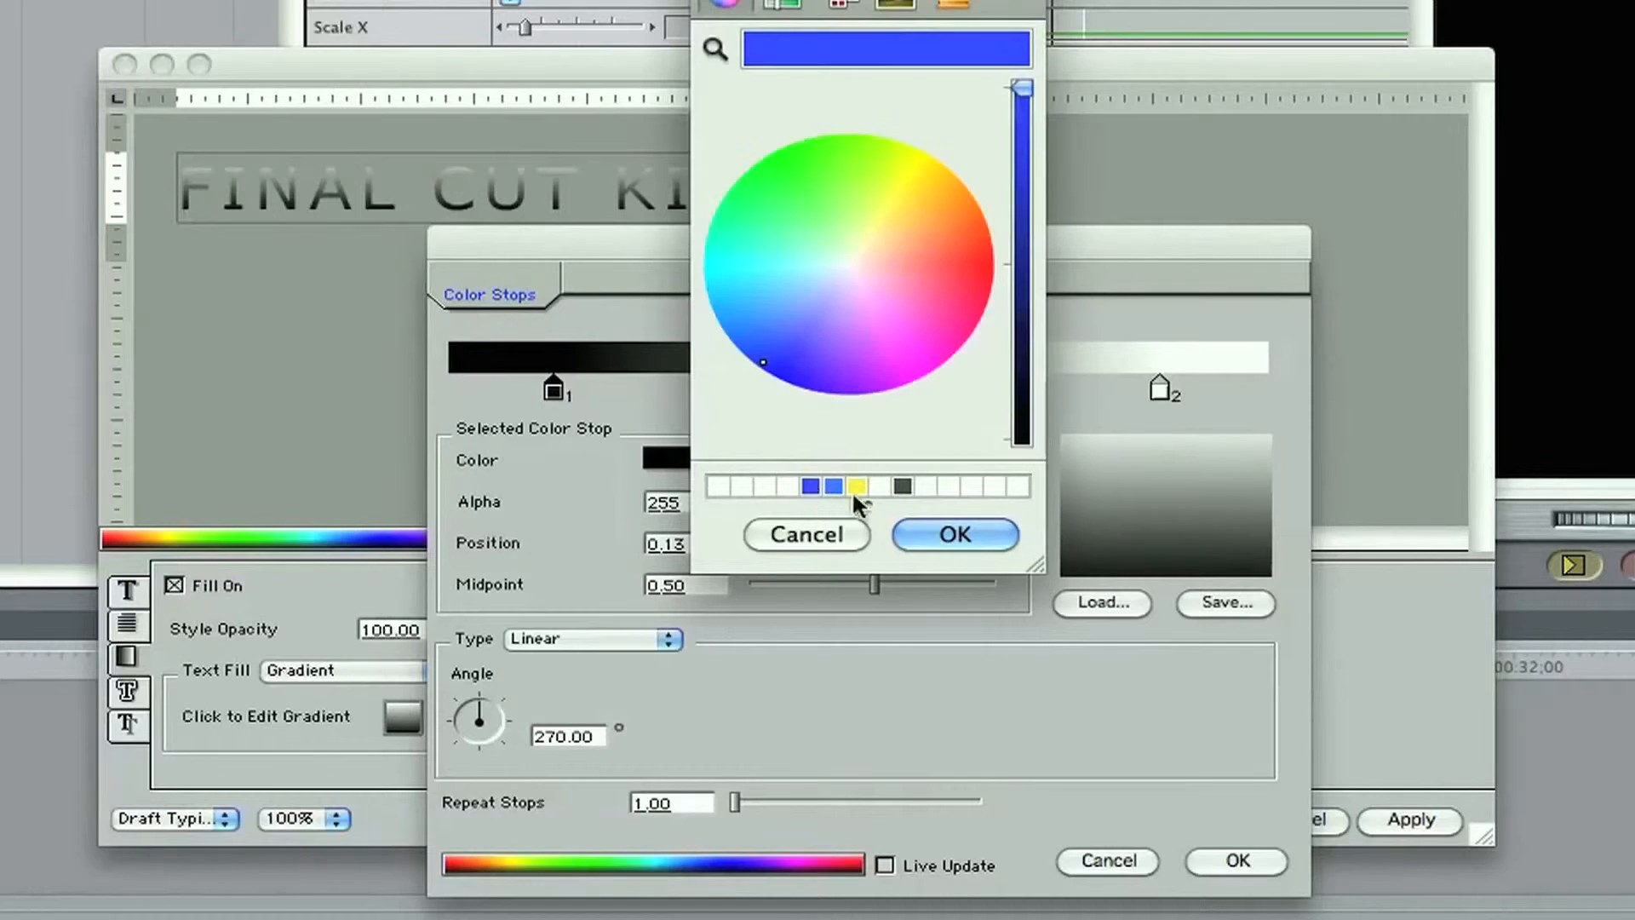
pyautogui.click(988, 533)
pyautogui.click(1262, 856)
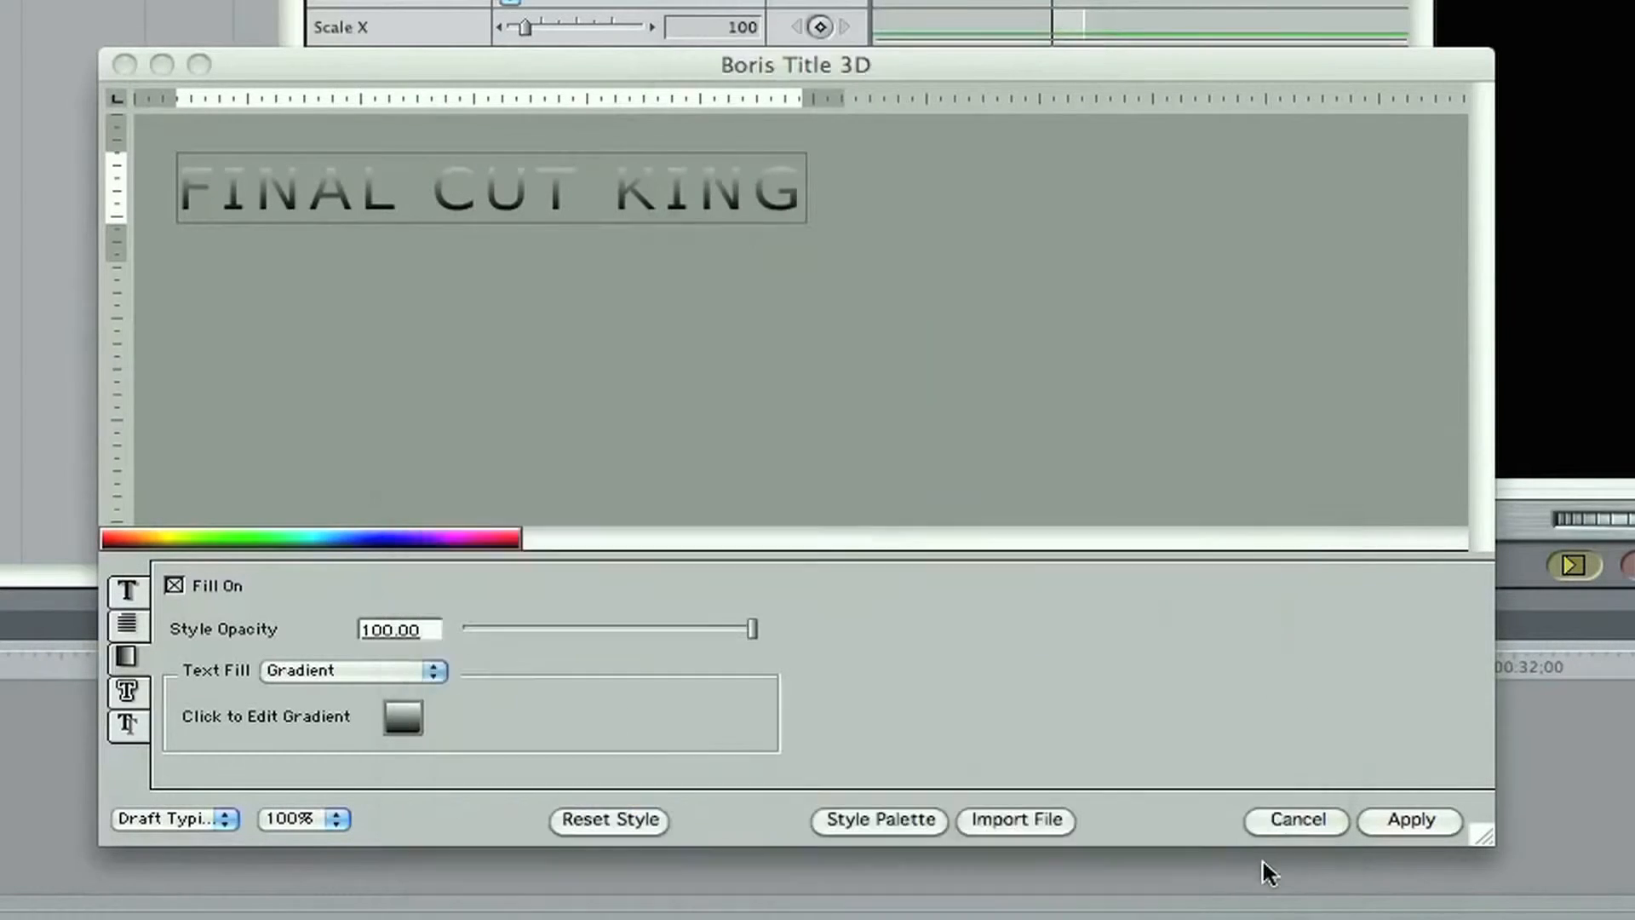
# Step: Try to turn on the first shadow as a Solid Shadow and apply the title settings
pyautogui.click(127, 723)
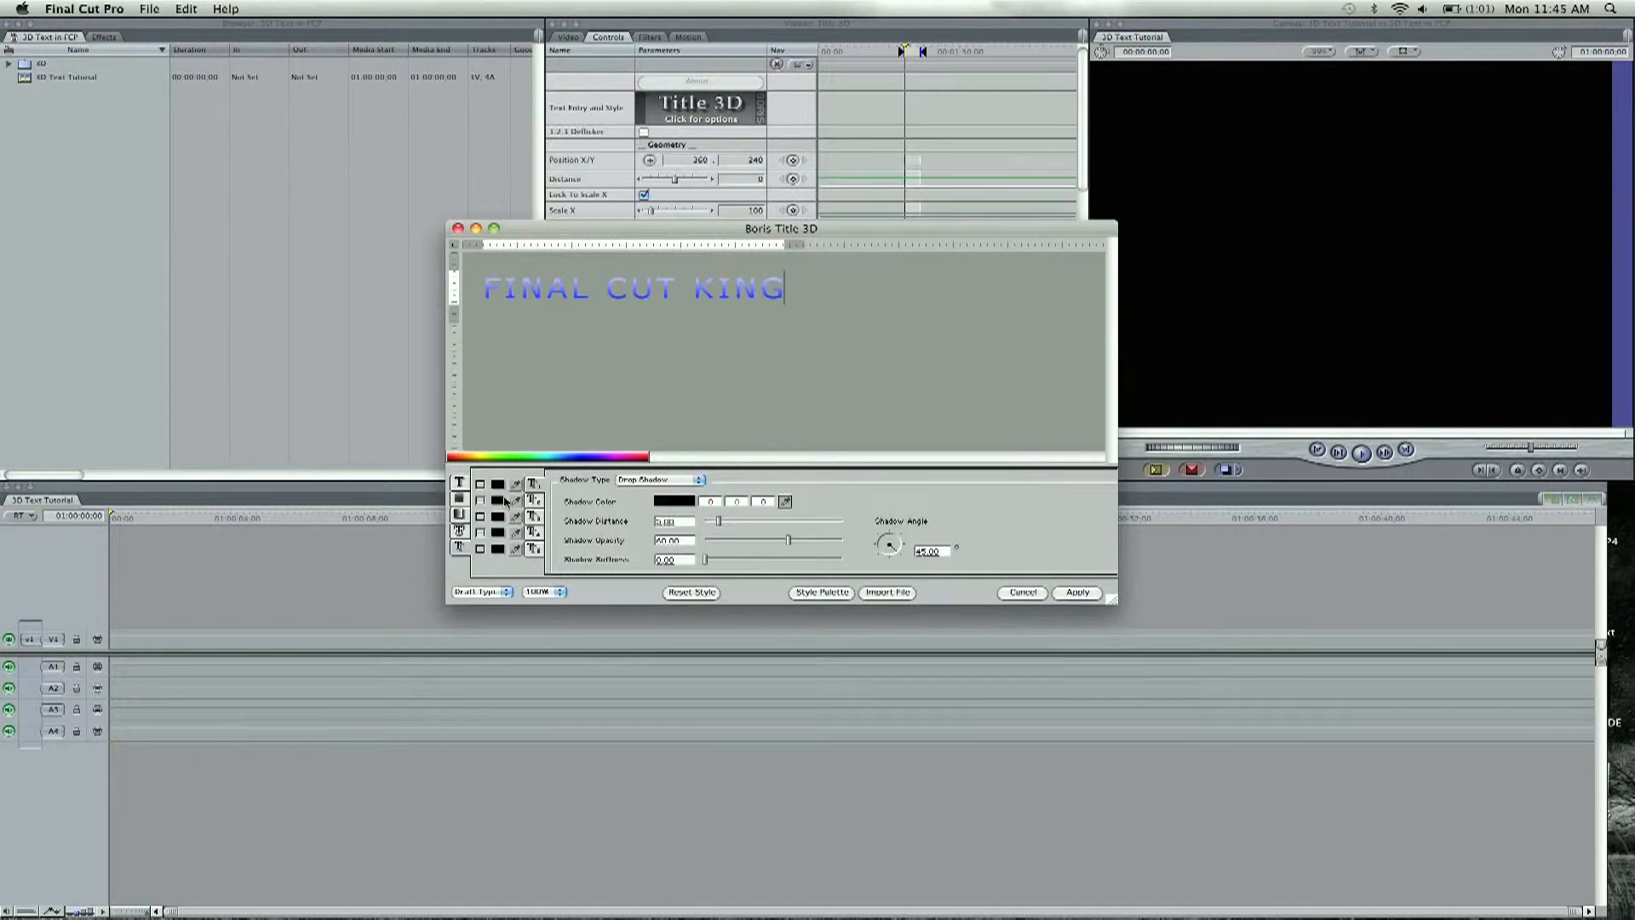
pyautogui.click(480, 485)
pyautogui.click(692, 481)
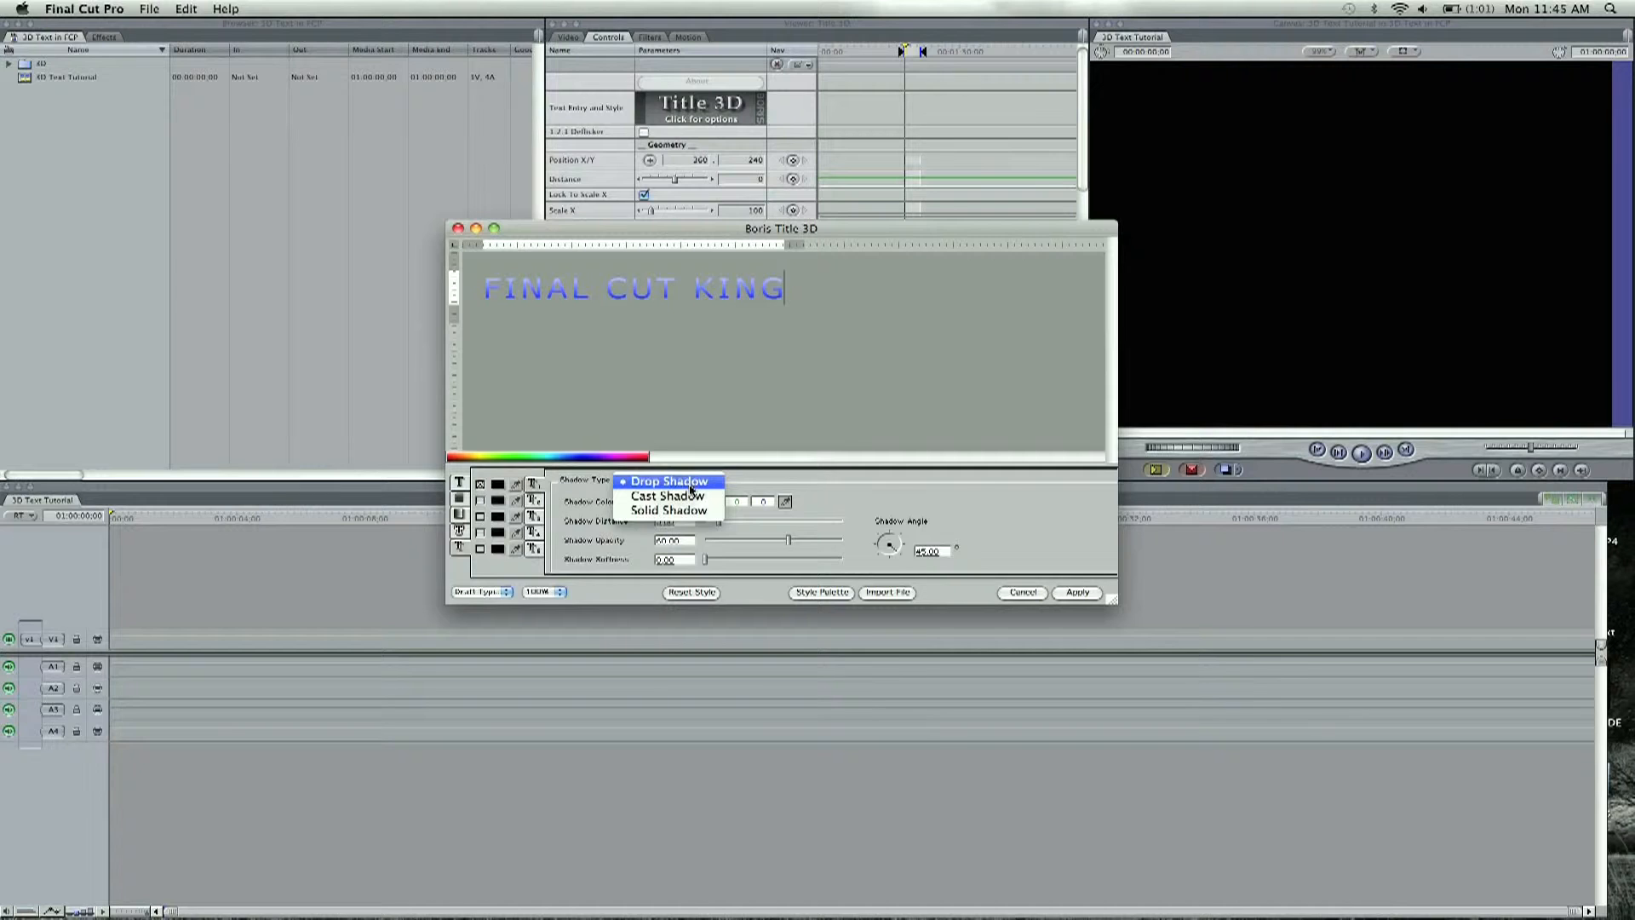
pyautogui.click(699, 510)
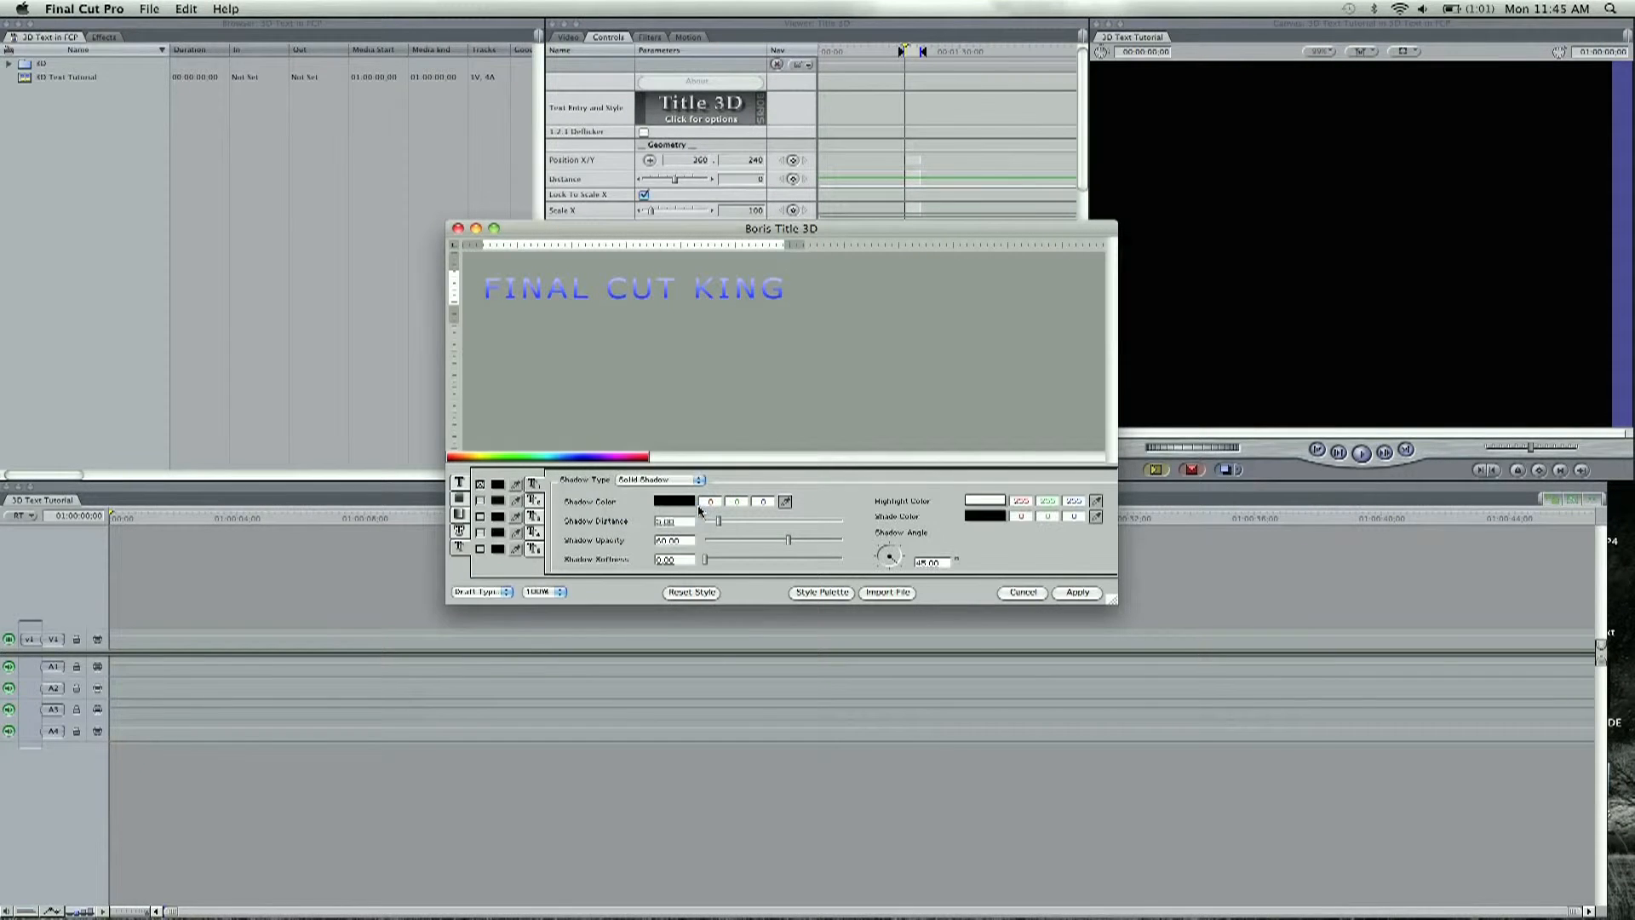
pyautogui.click(1088, 596)
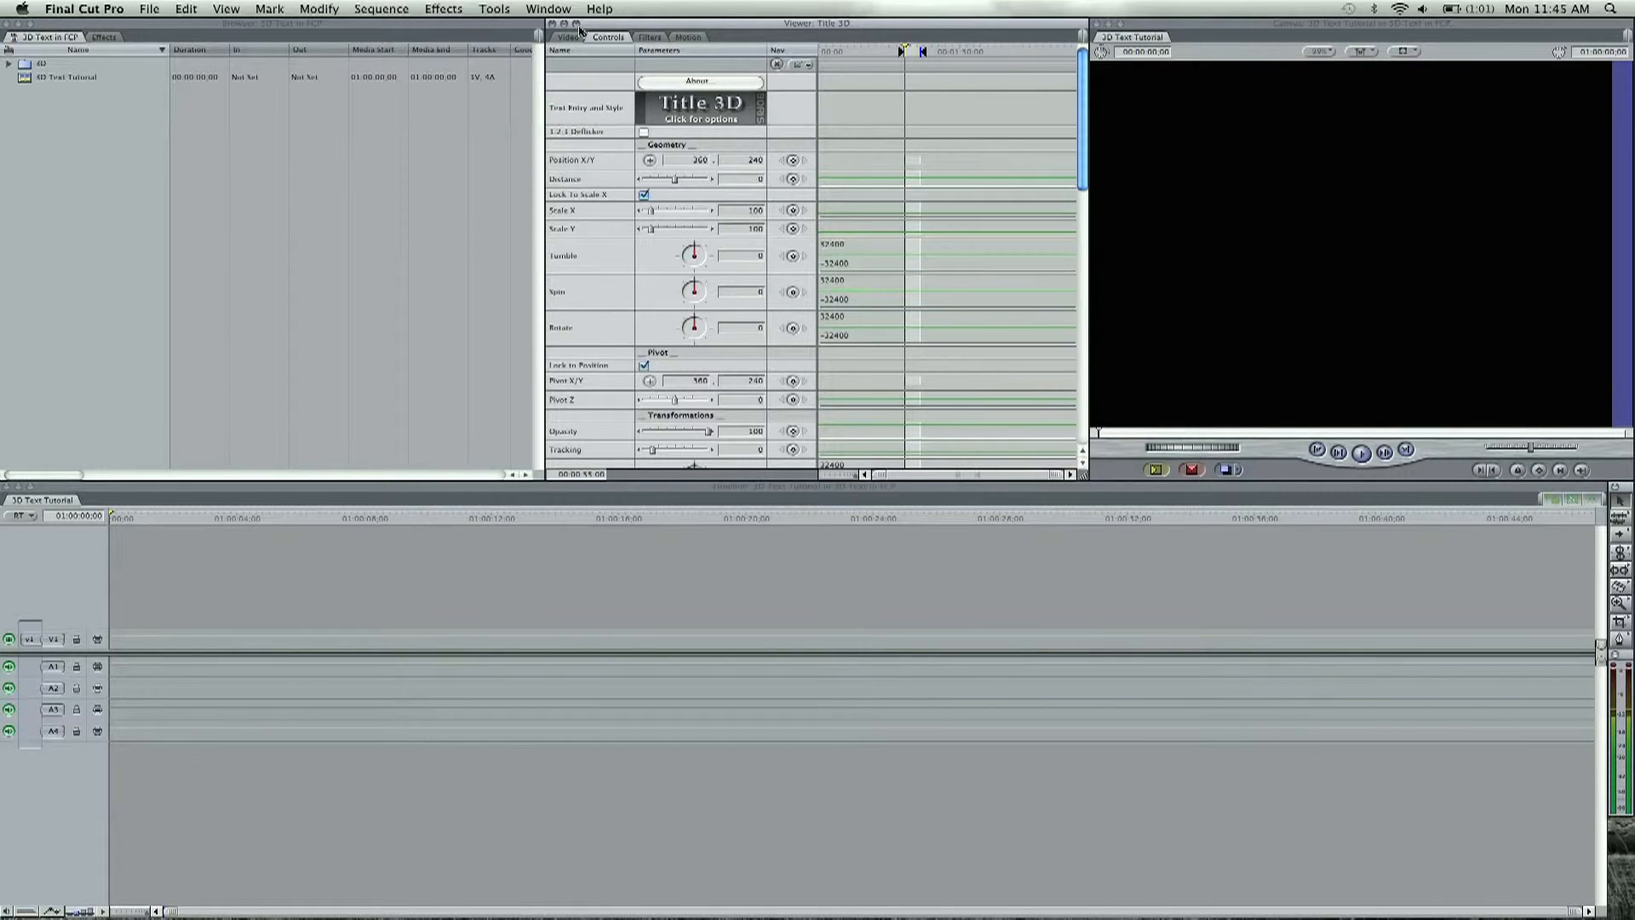
# Step: Place the finished title from the viewer at the start of video track V1 and move the playhead to about 01:00:04;00
pyautogui.click(574, 37)
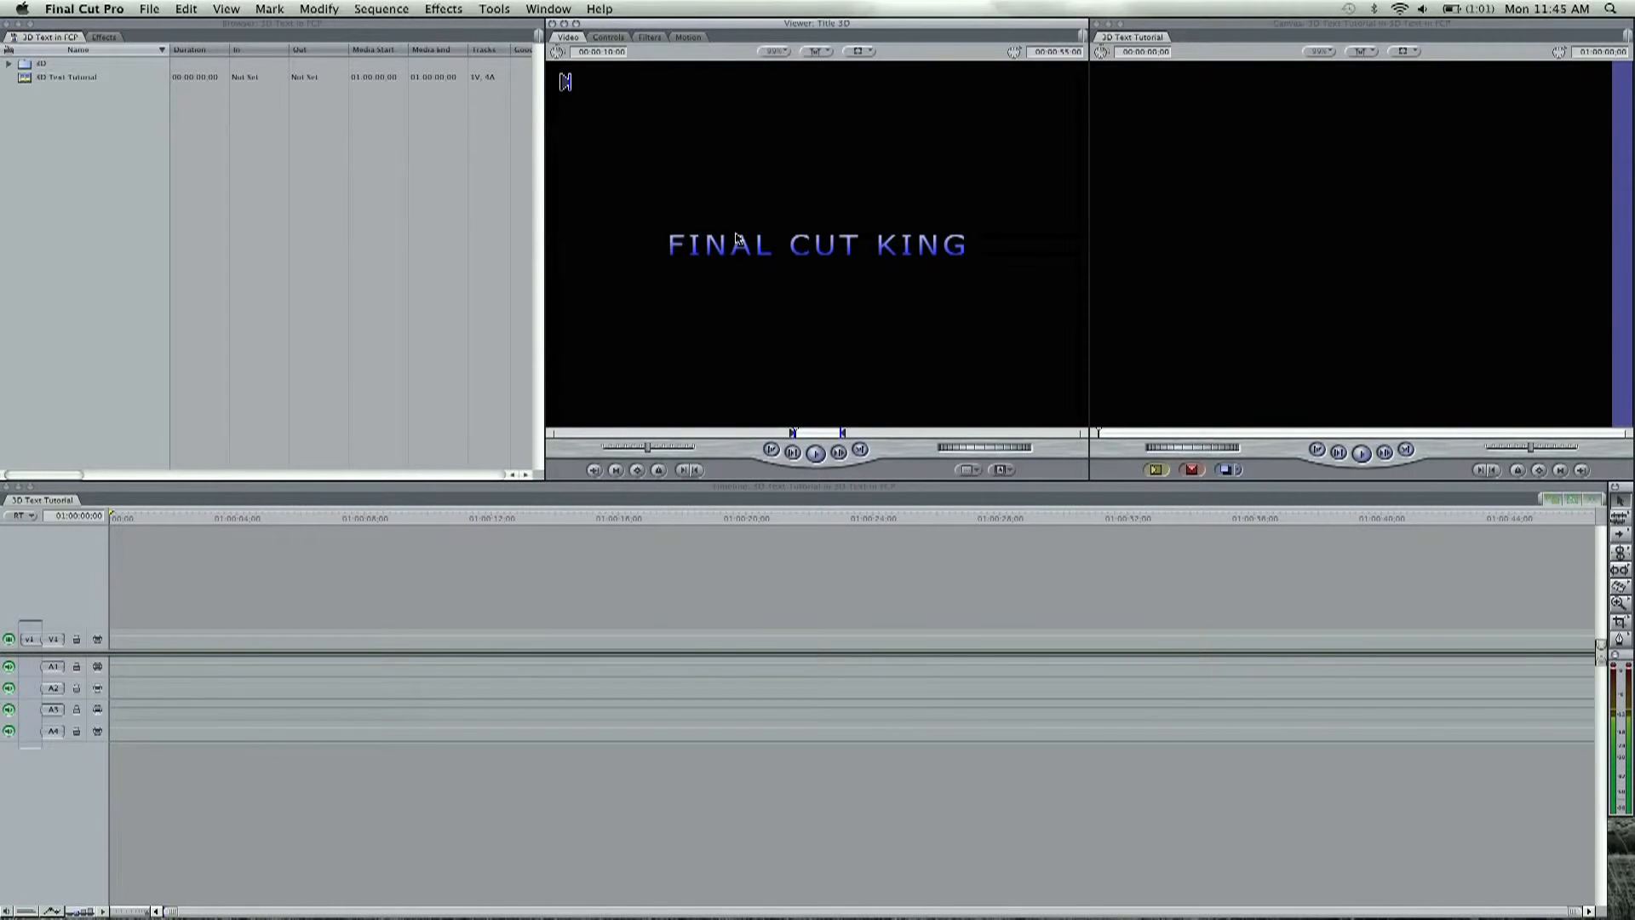
pyautogui.moveTo(738, 241); pyautogui.dragTo(122, 643)
pyautogui.click(239, 522)
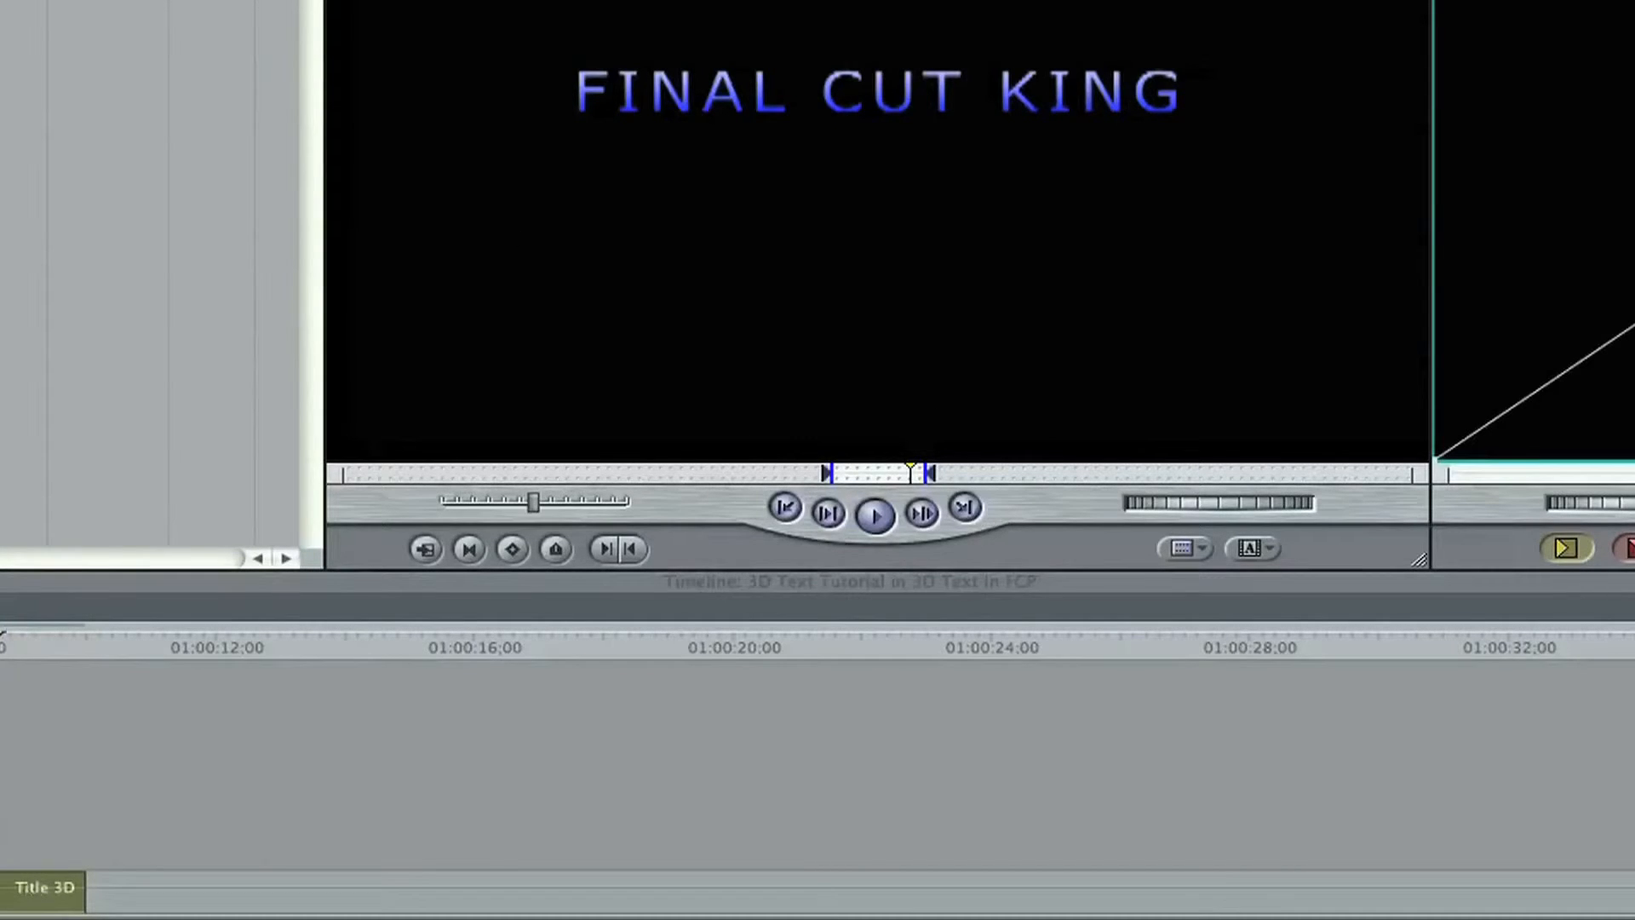
# Step: Reopen the Title 3D text settings and turn on the first shadow as a Solid Shadow for the whole title text
pyautogui.click(460, 0)
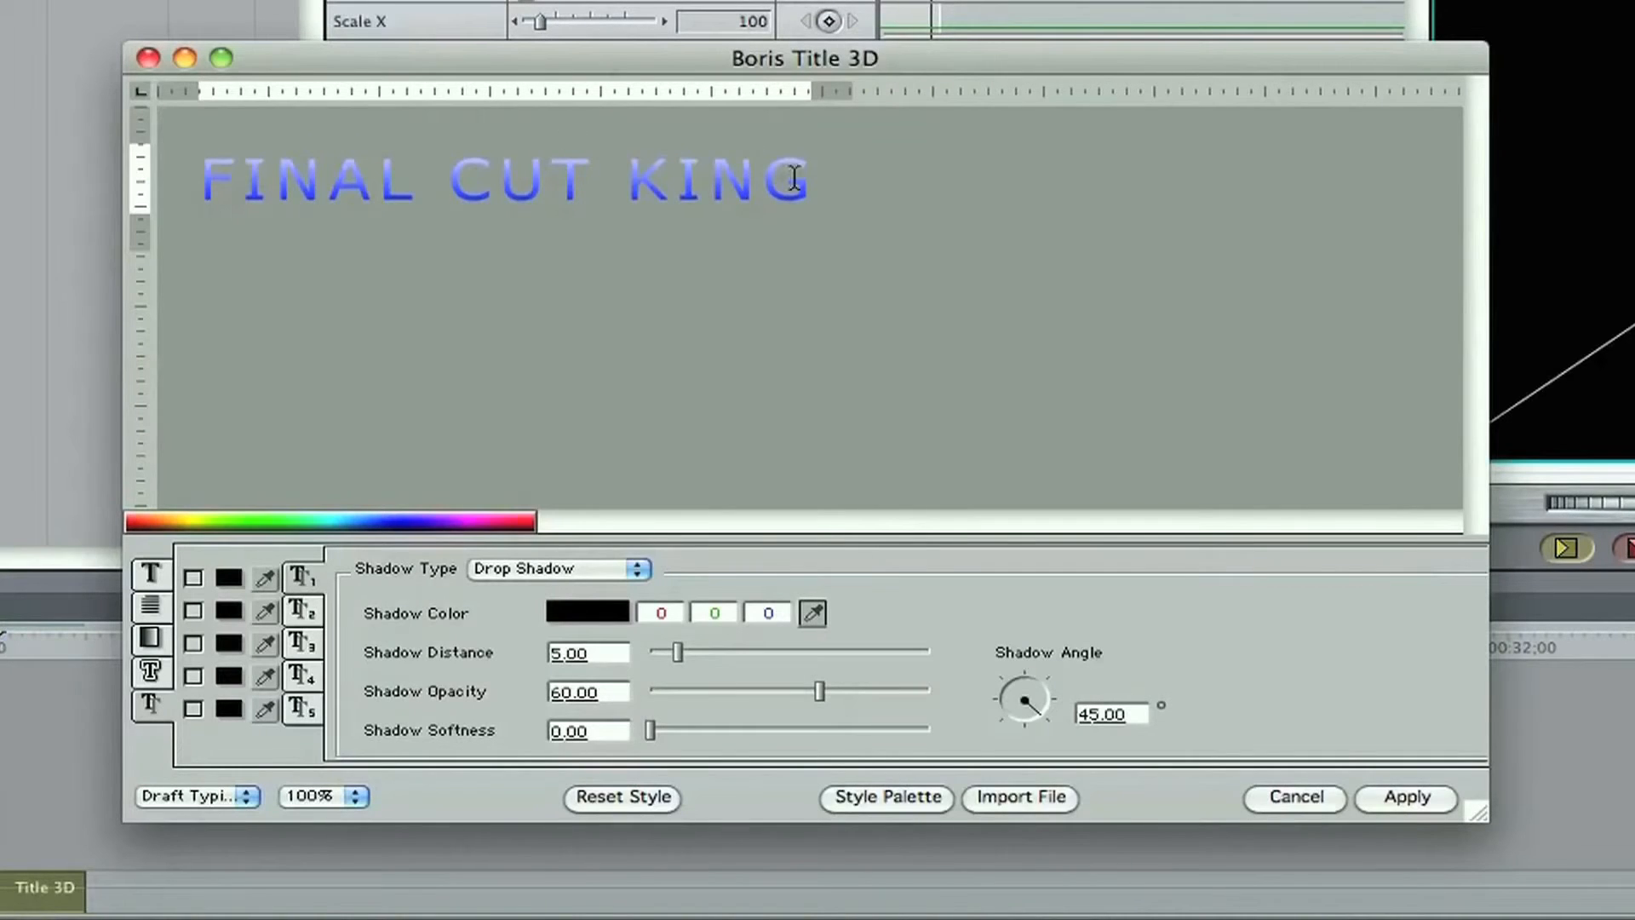
pyautogui.doubleClick(801, 183)
pyautogui.moveTo(829, 189); pyautogui.dragTo(185, 198)
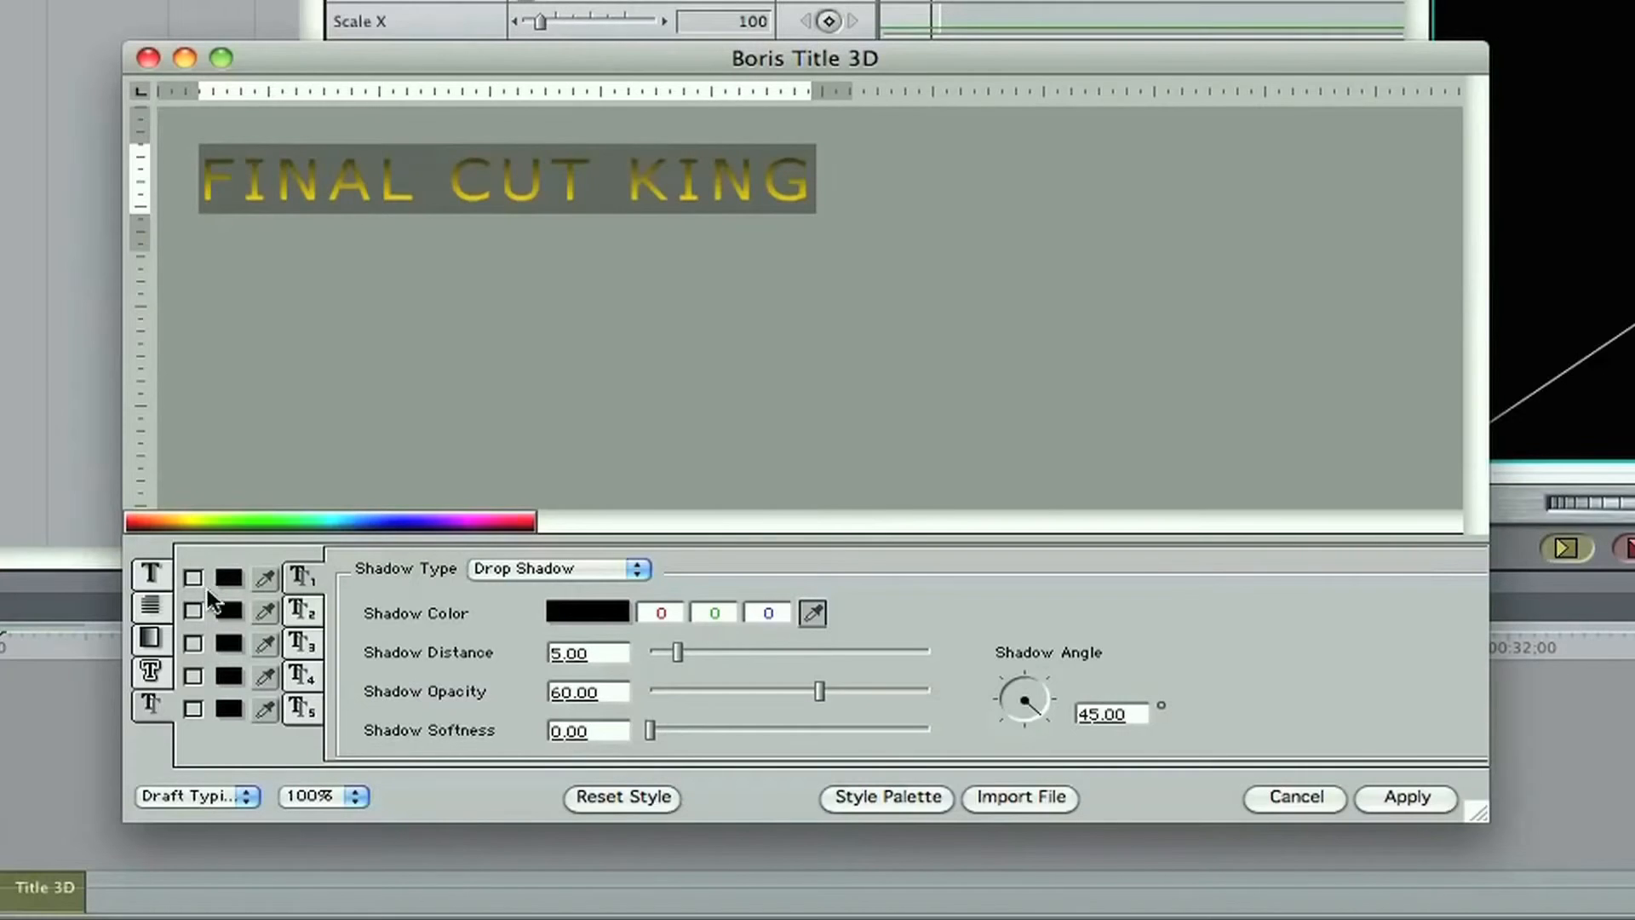
pyautogui.click(193, 579)
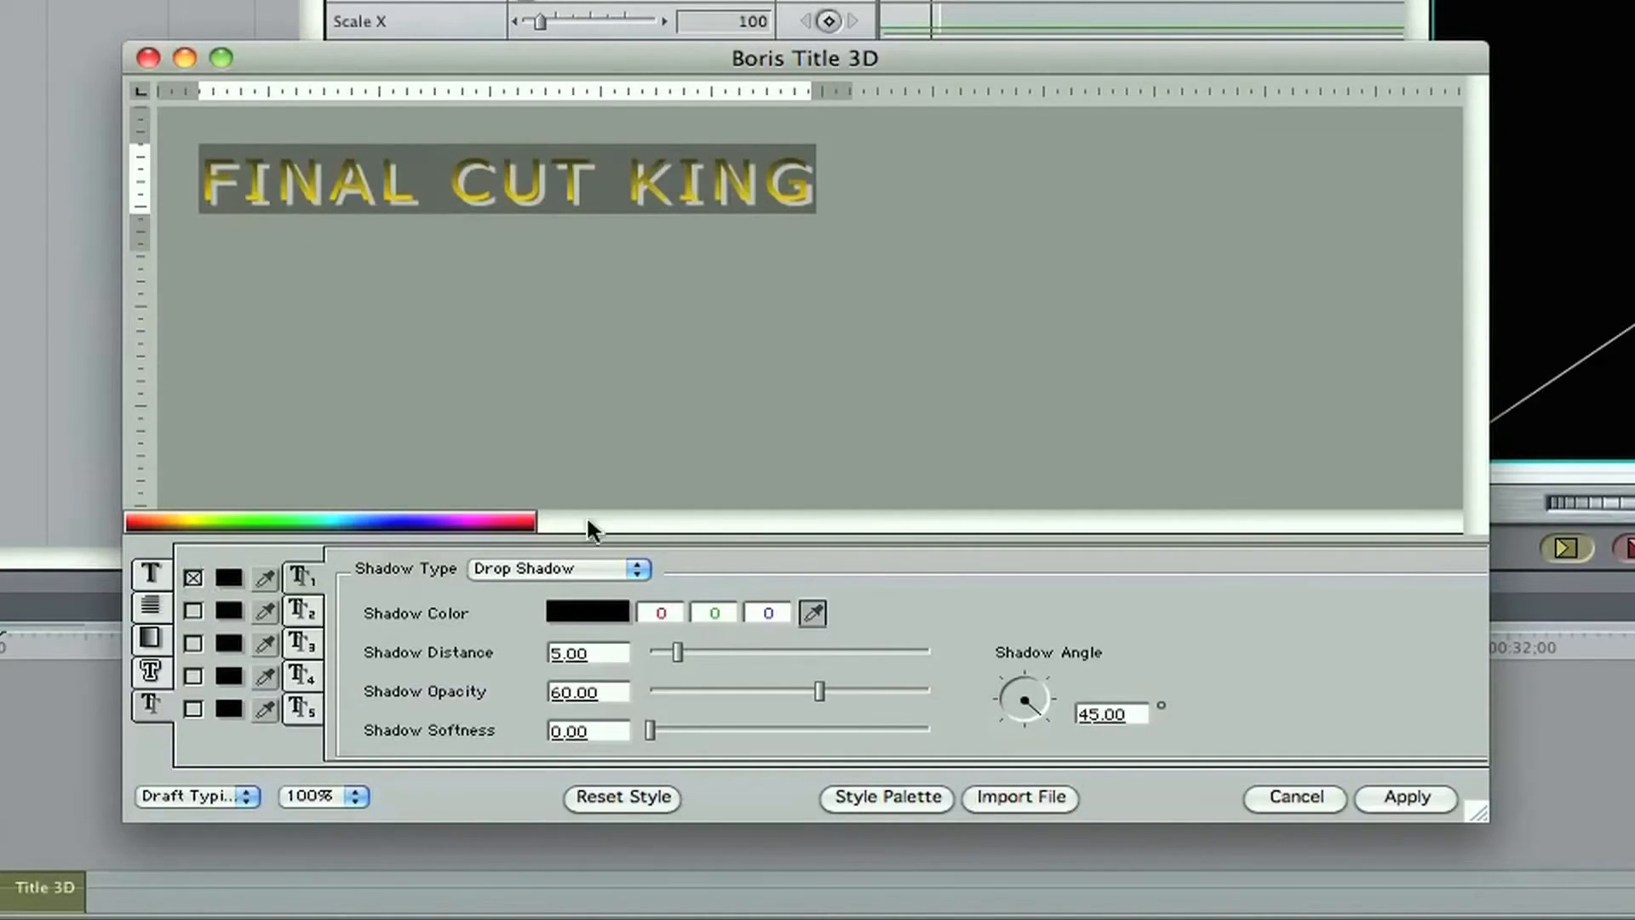
pyautogui.click(492, 569)
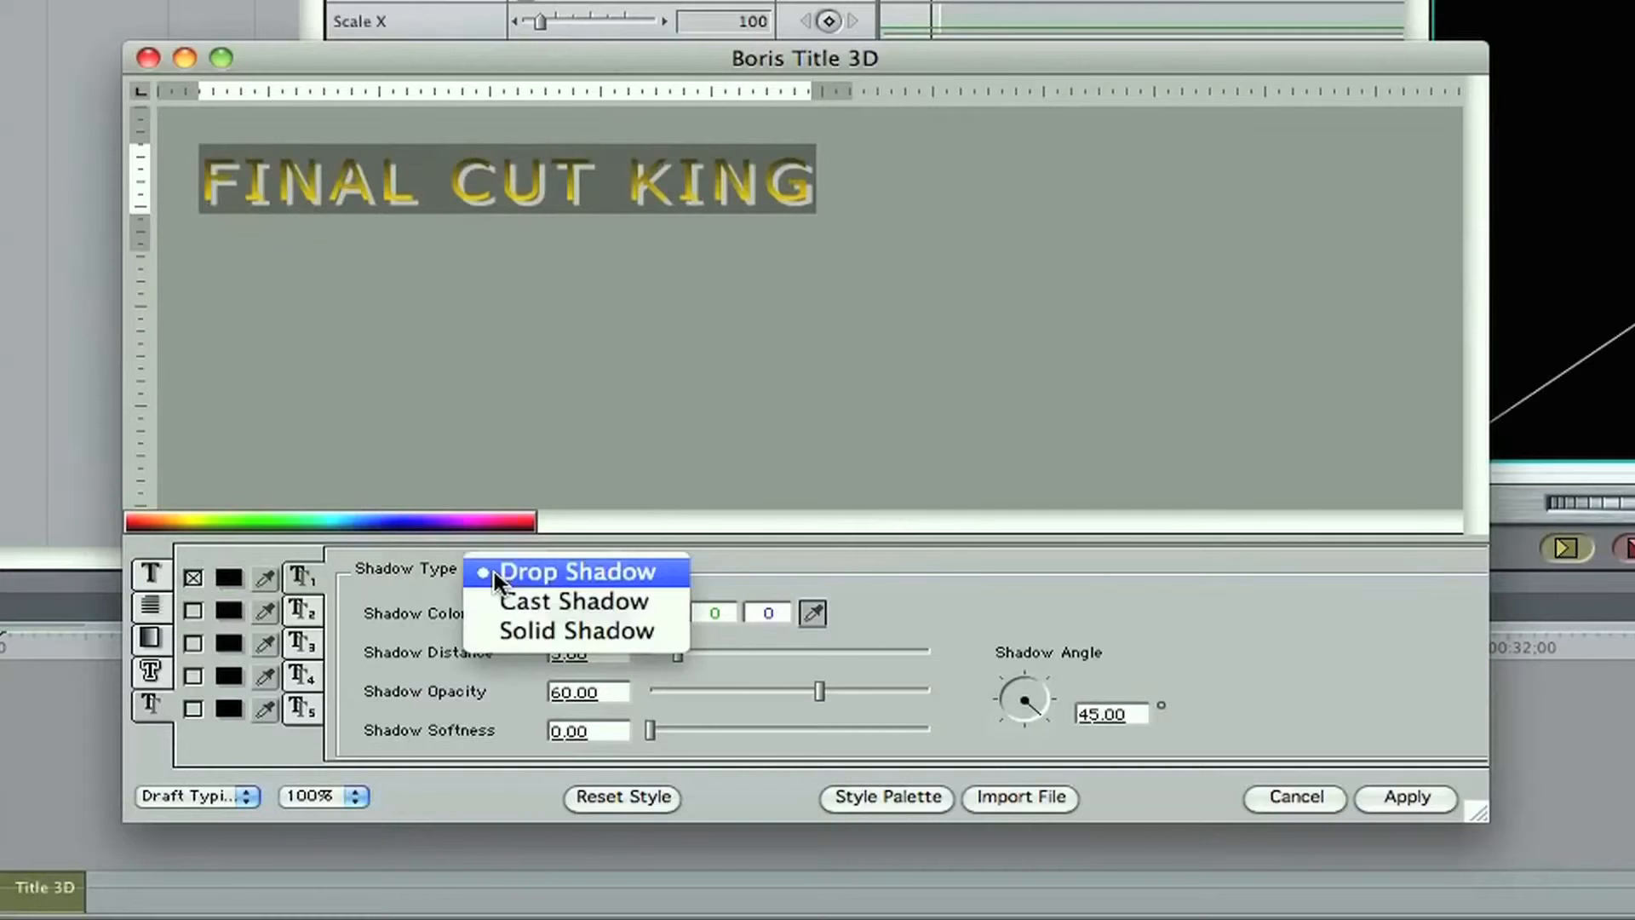
pyautogui.click(569, 629)
pyautogui.click(494, 206)
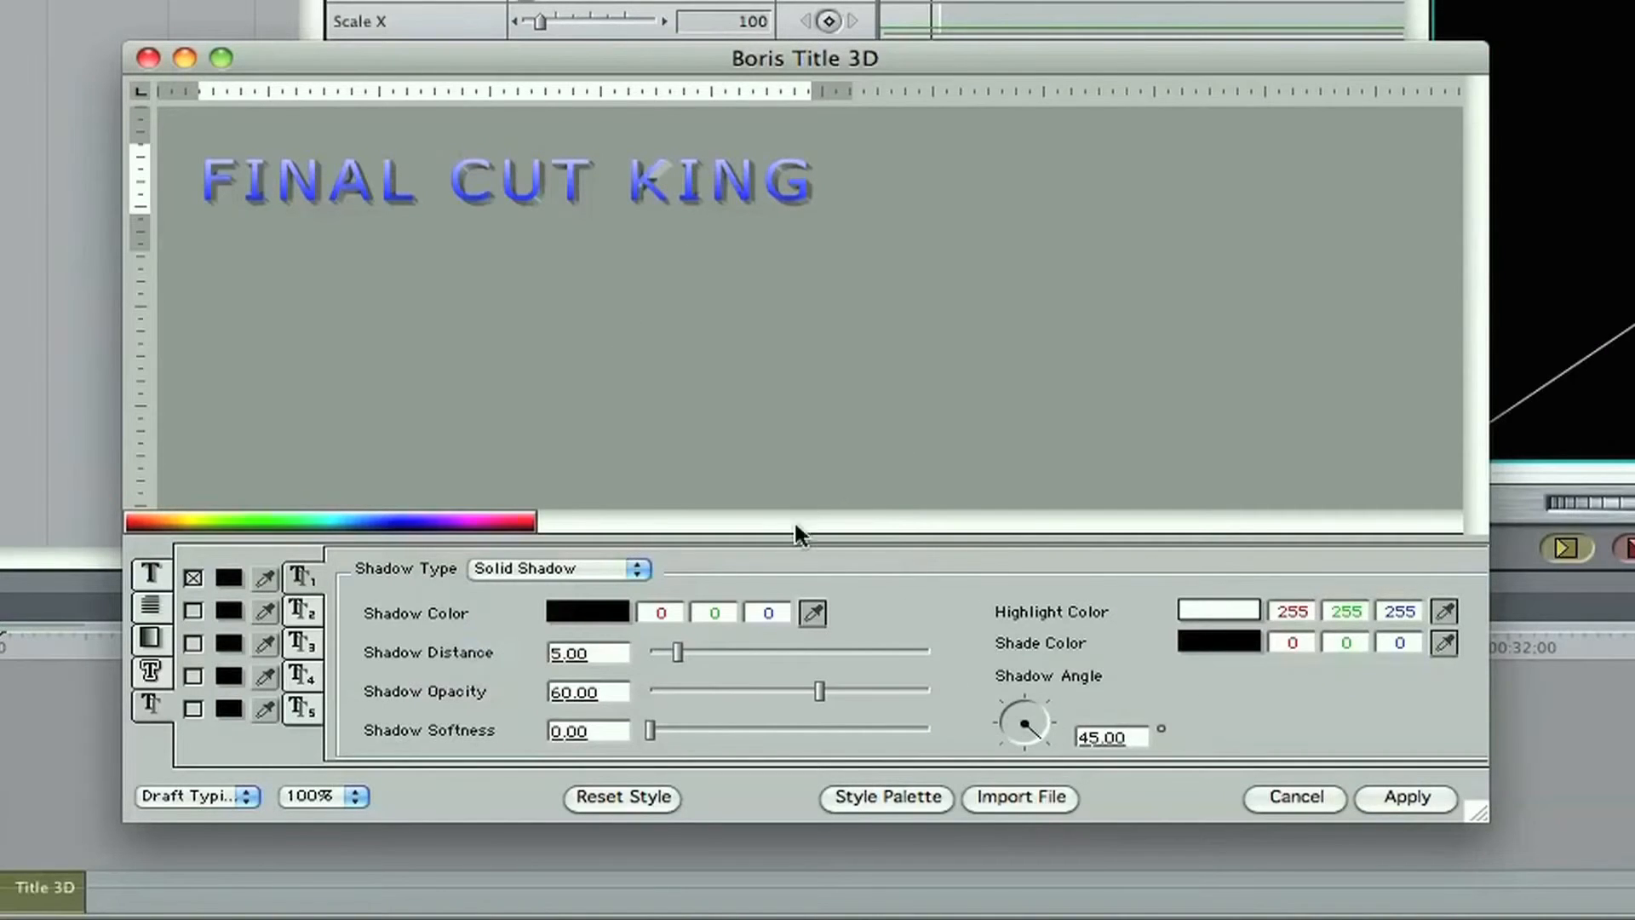
# Step: Set the solid shadow's angle to about -19 degrees for the whole title and apply the title settings
pyautogui.click(1044, 741)
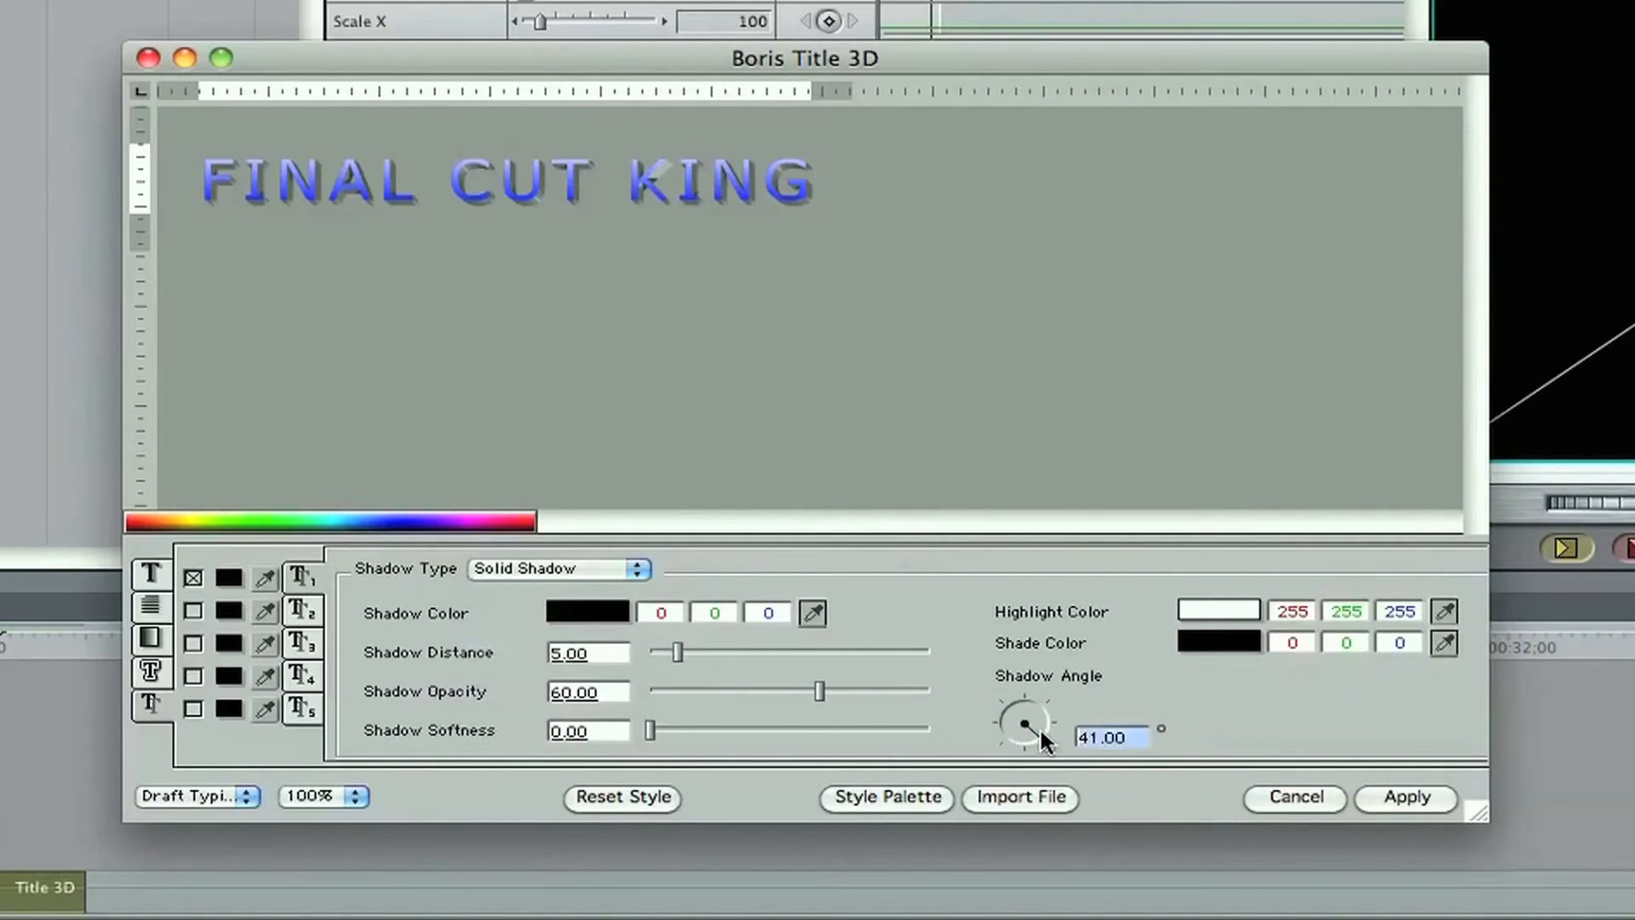
pyautogui.moveTo(1048, 725); pyautogui.dragTo(1034, 675)
pyautogui.tripleClick(739, 224)
pyautogui.moveTo(1044, 739); pyautogui.dragTo(1048, 724)
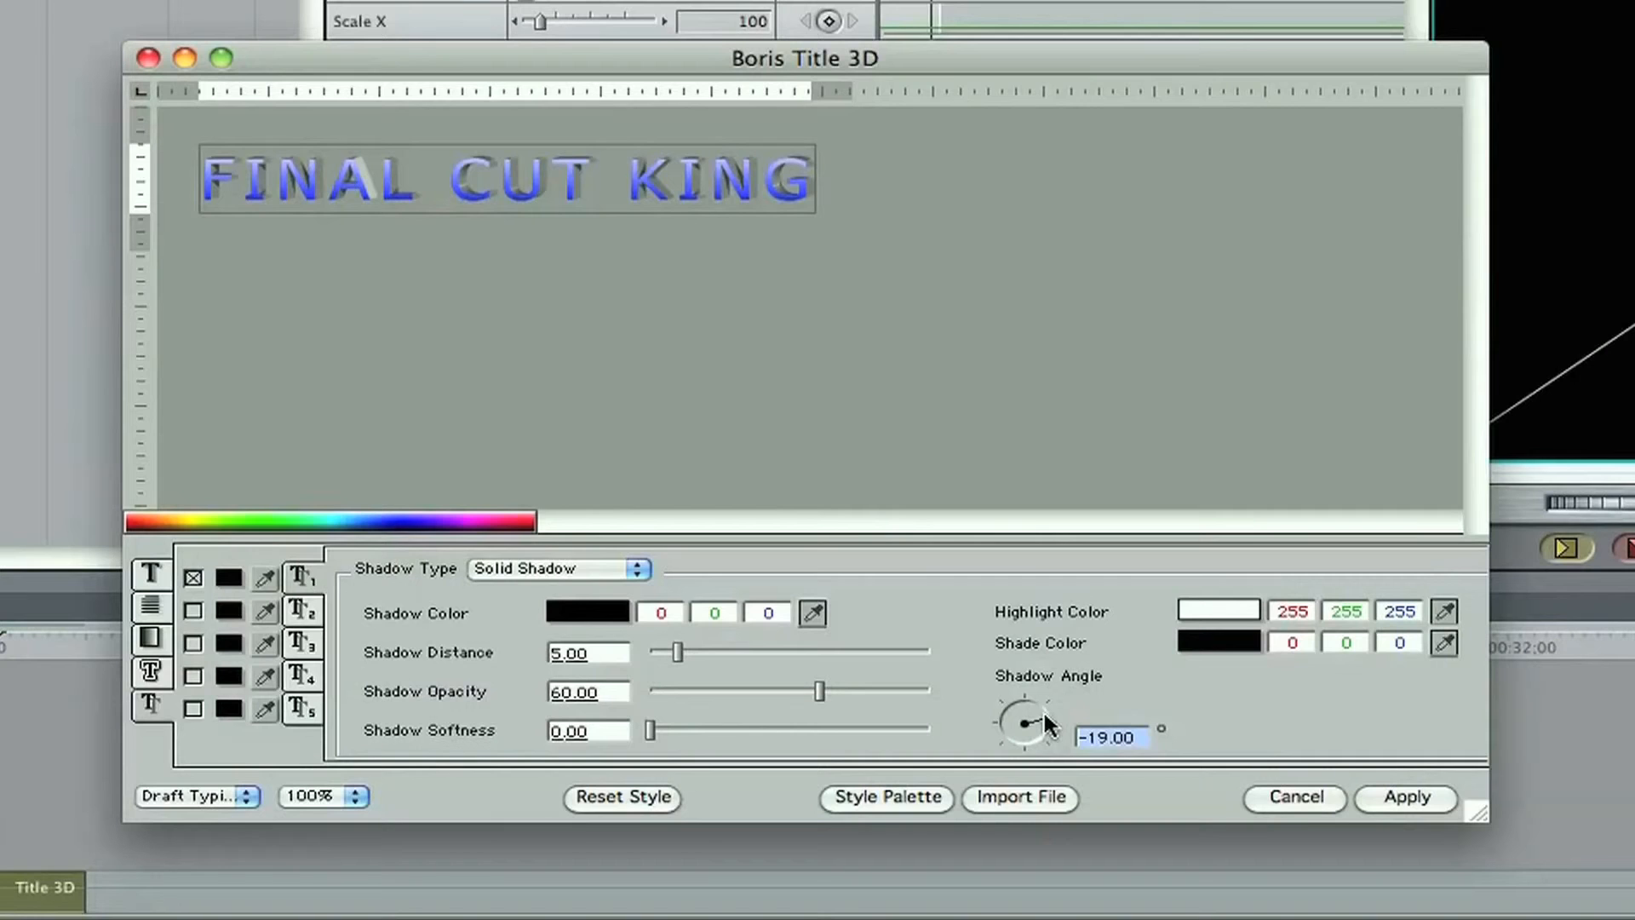
pyautogui.click(1431, 797)
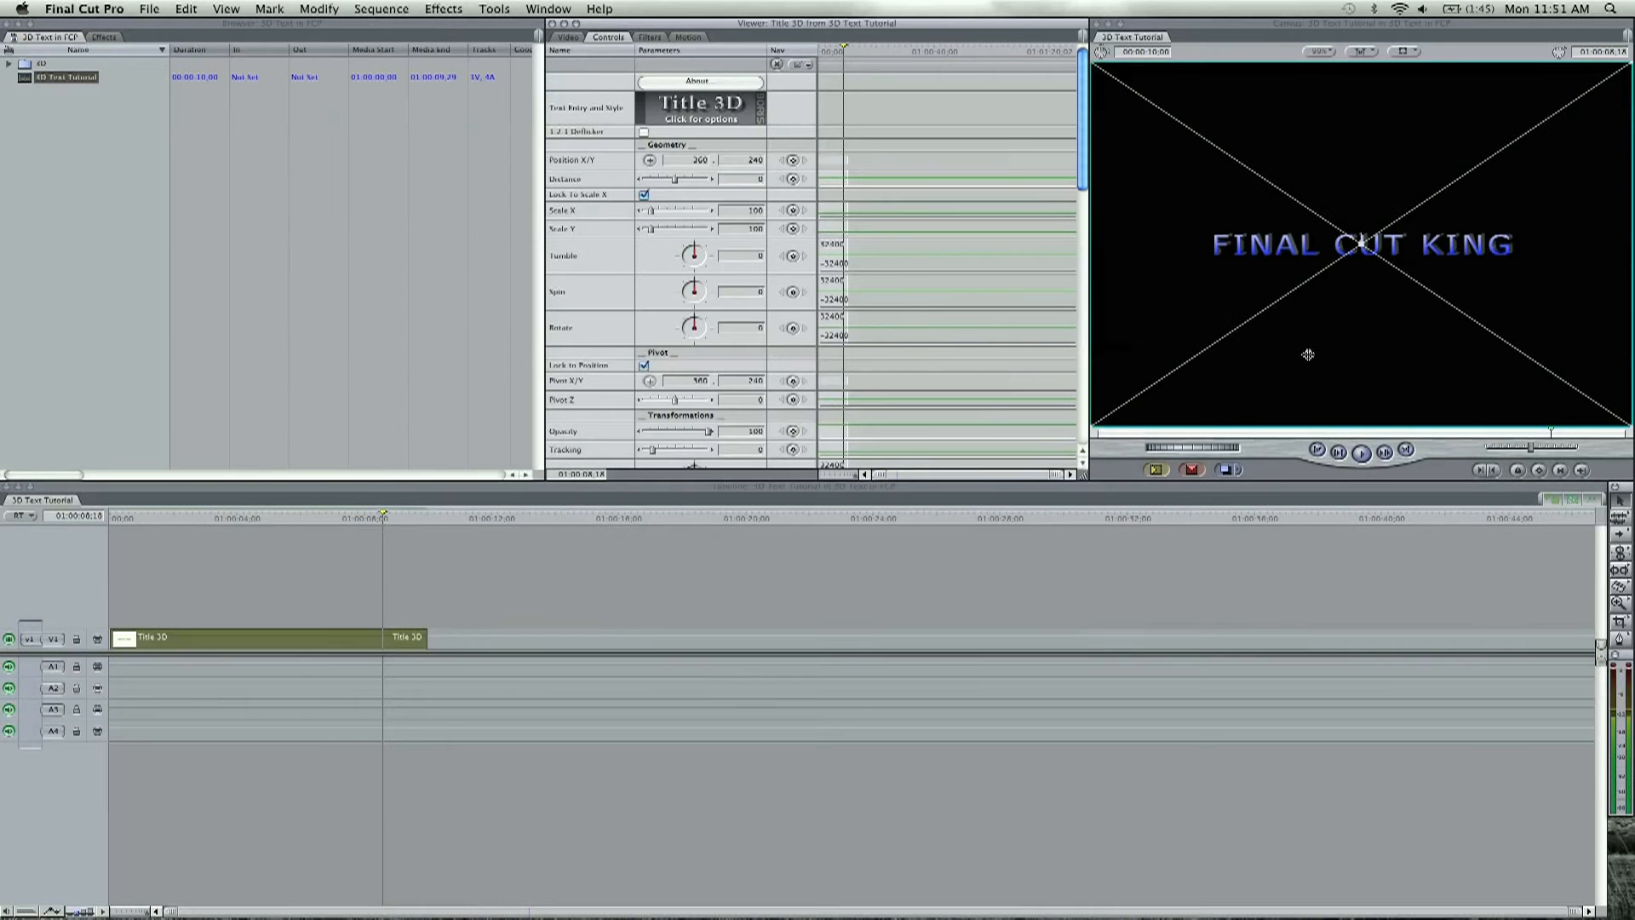
# Step: Move the playhead to 01:00:05;15 and open the Title 3D clip from track V1 with its parameter controls showing
pyautogui.click(537, 602)
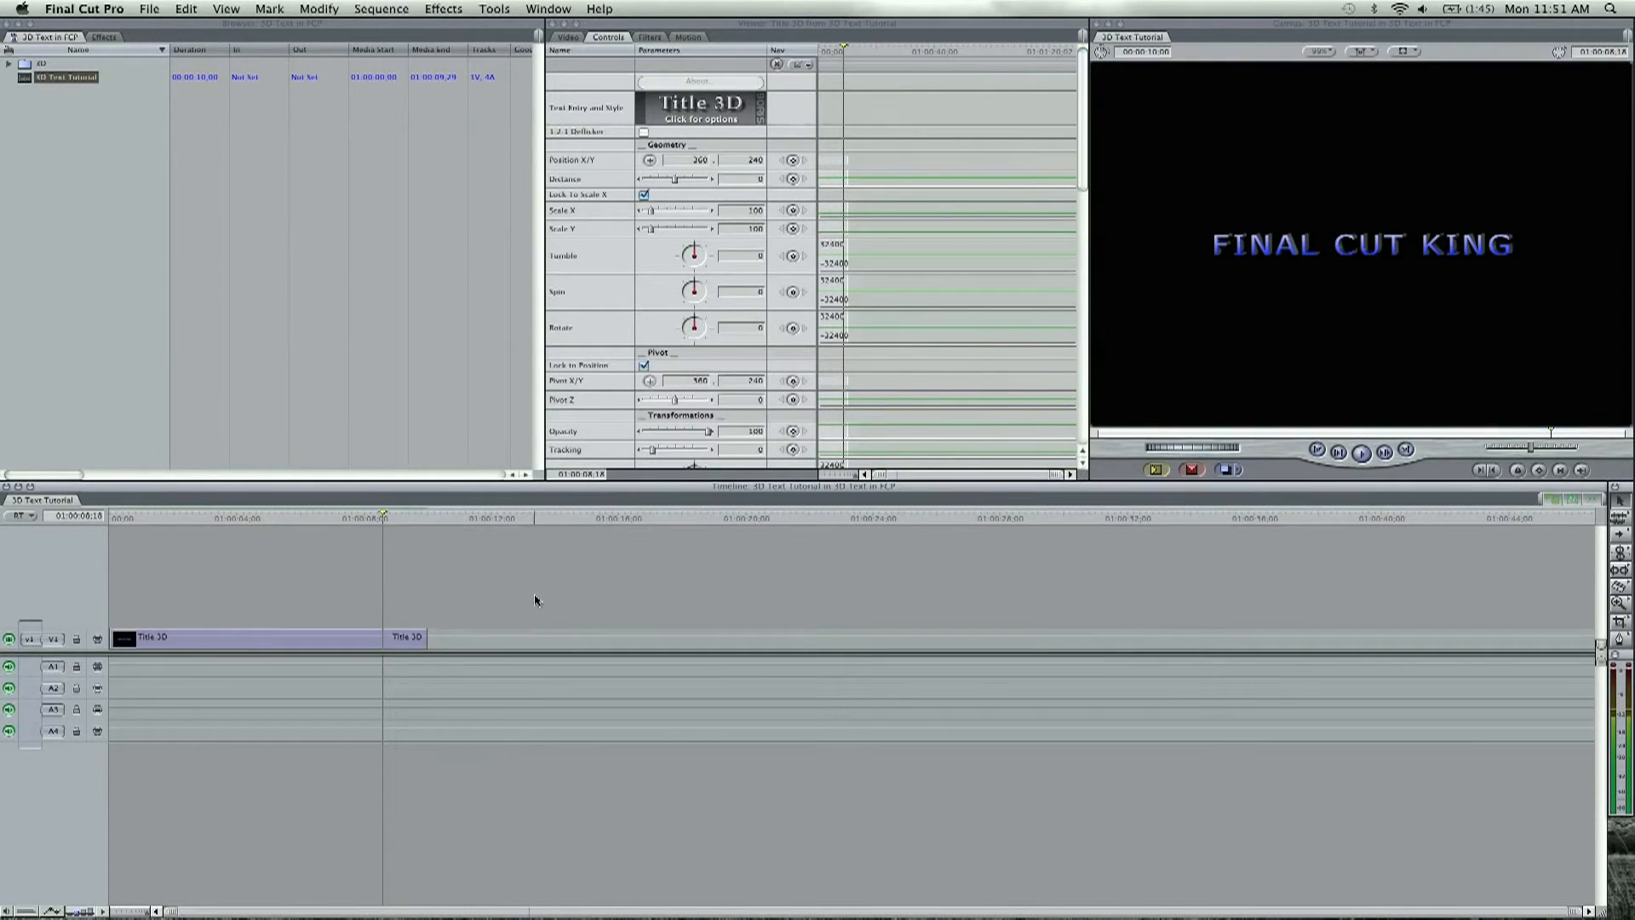
pyautogui.click(401, 515)
pyautogui.moveTo(401, 514); pyautogui.dragTo(284, 515)
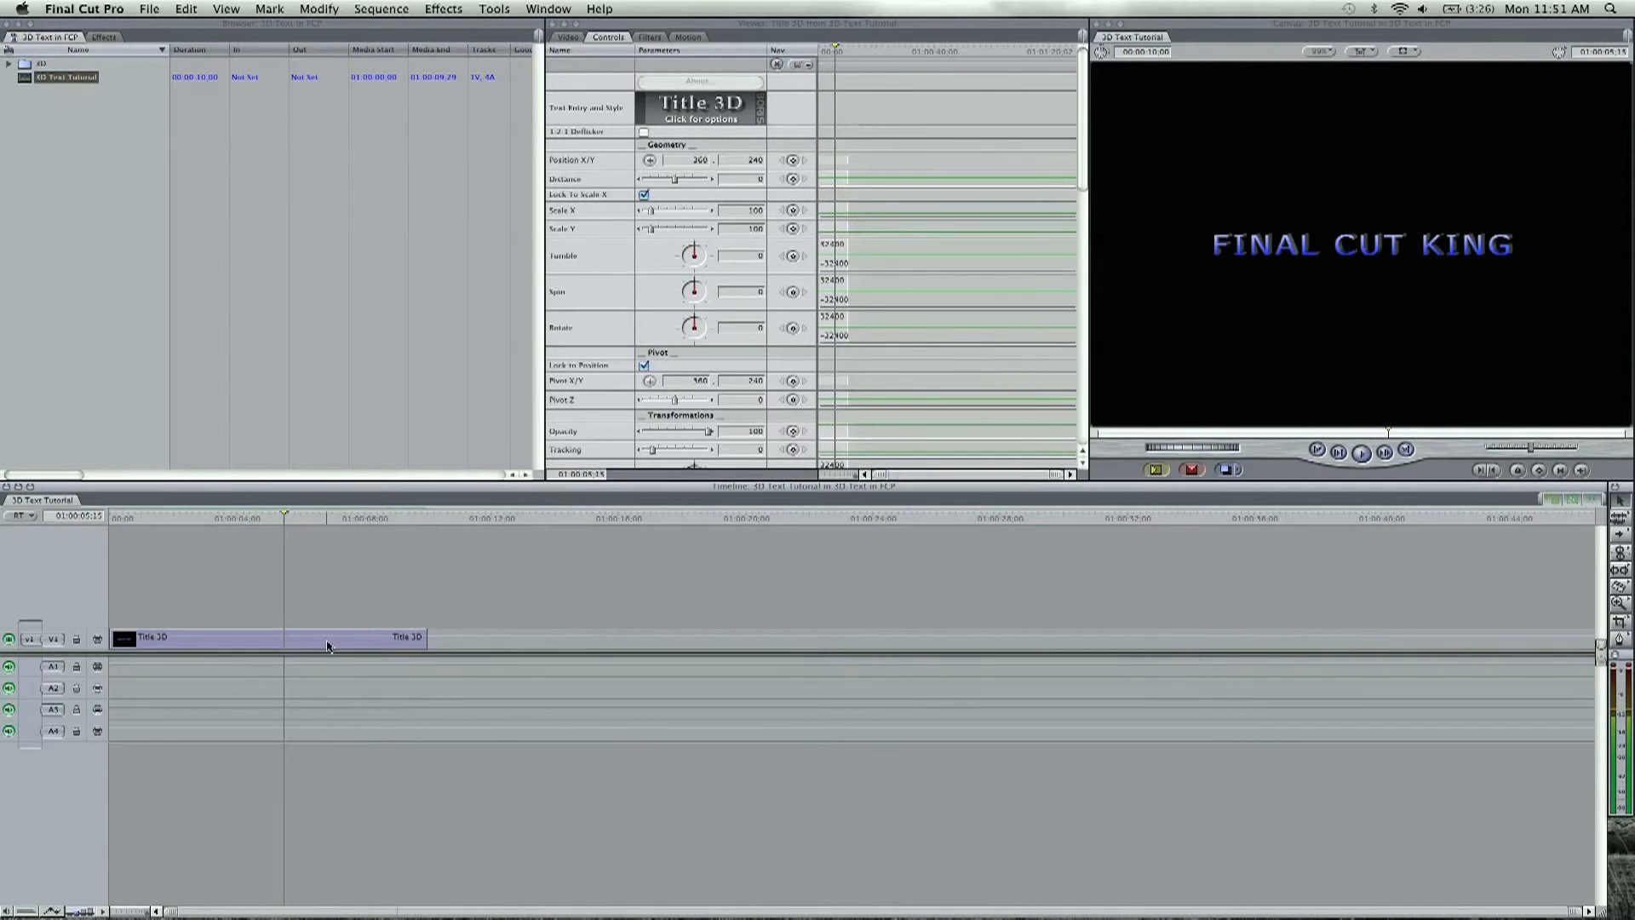
pyautogui.doubleClick(328, 645)
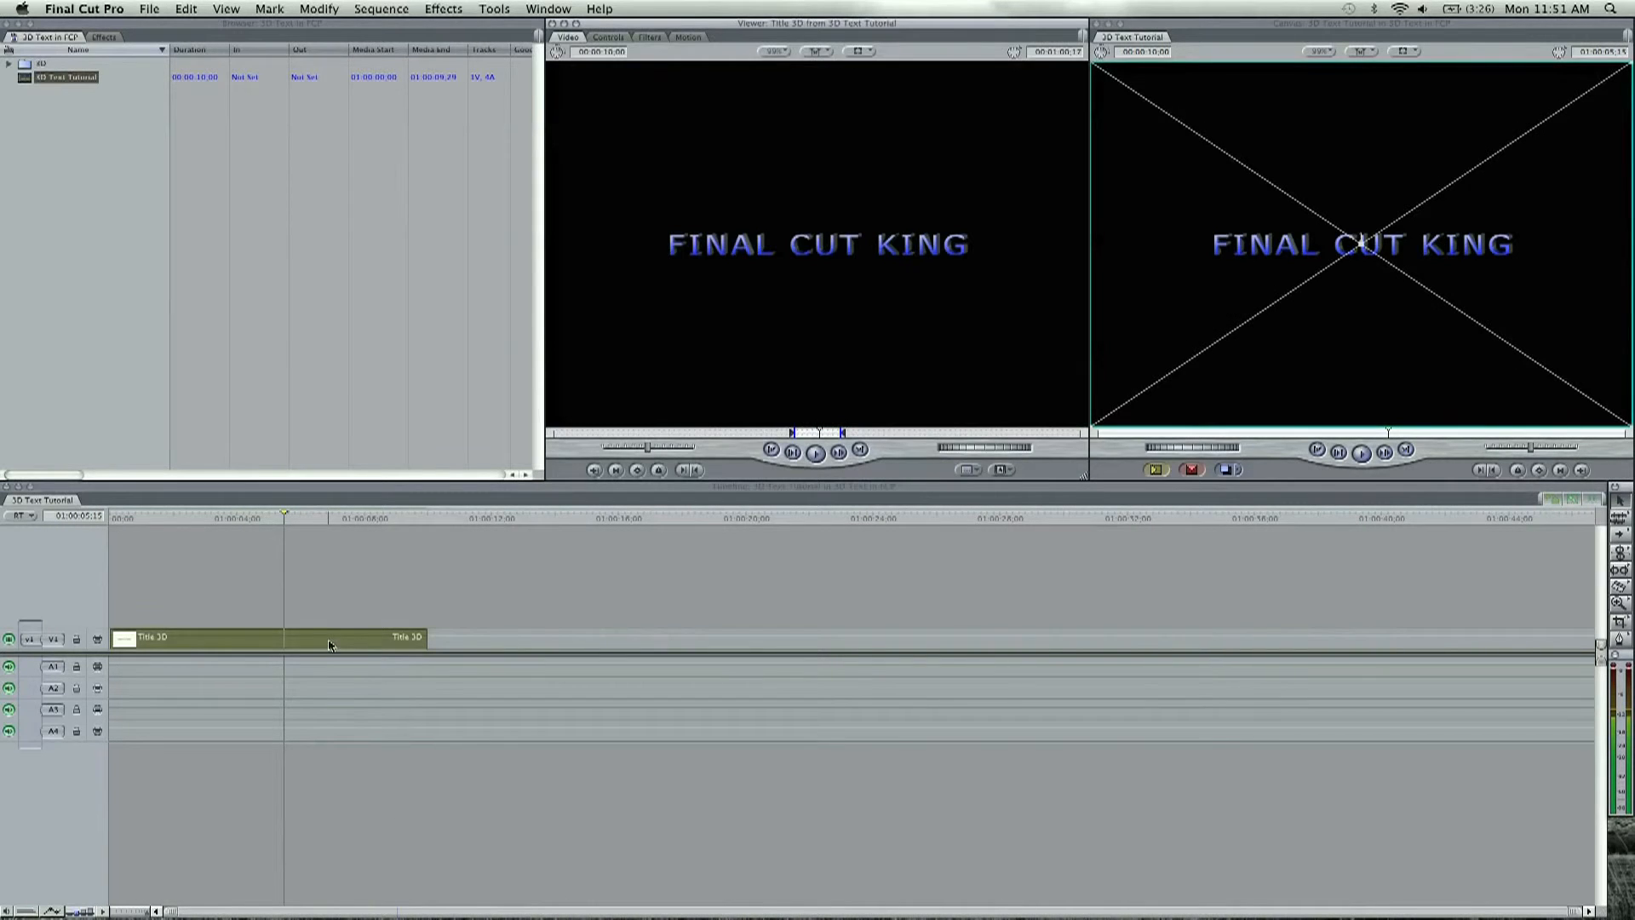
pyautogui.click(606, 38)
# Step: Try a geometry Distance of -1 on the title and return it to 0
pyautogui.moveTo(674, 179); pyautogui.dragTo(672, 180)
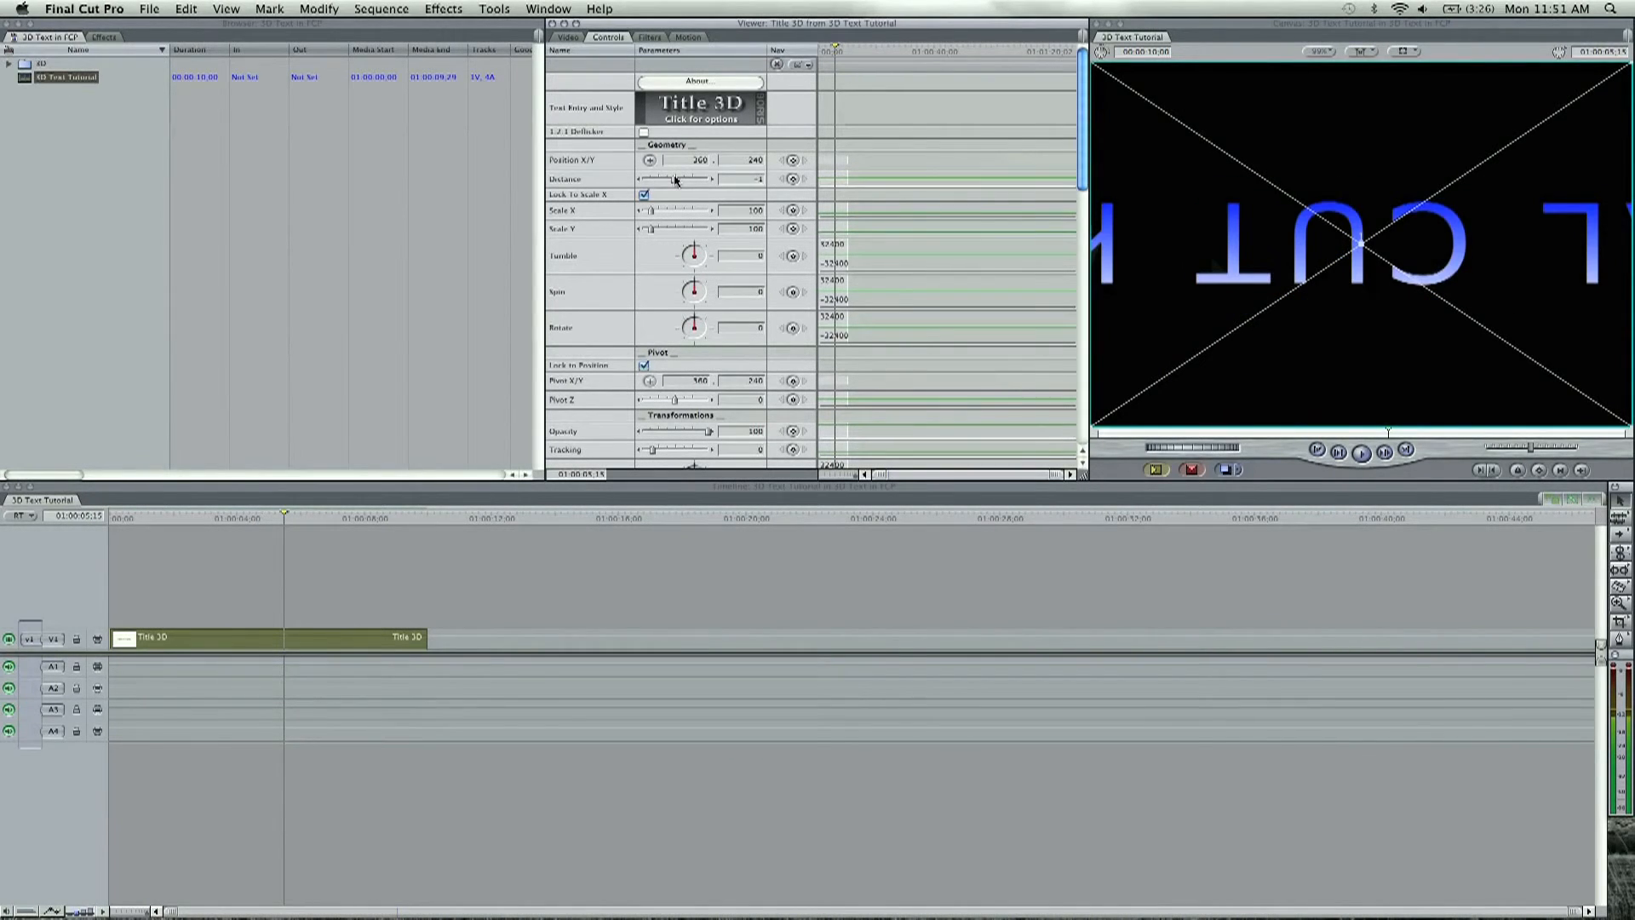
pyautogui.moveTo(669, 178); pyautogui.dragTo(675, 180)
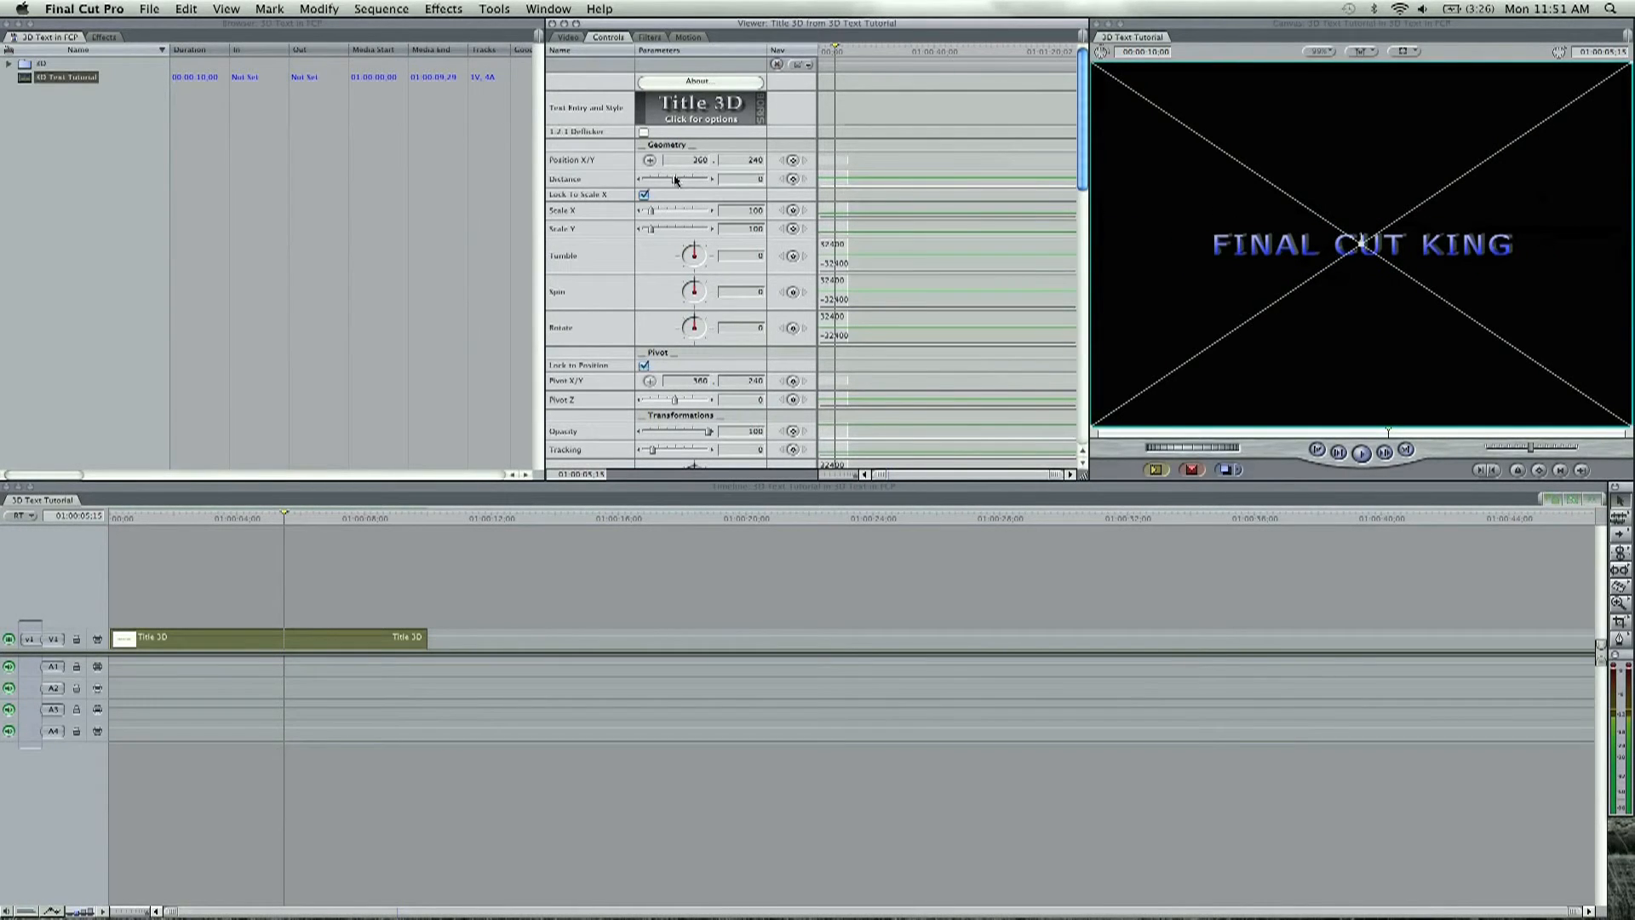
# Step: Enlarge the title by setting Scale X to about 135, and switch the viewer back to the video preview
pyautogui.click(673, 209)
pyautogui.moveTo(674, 210); pyautogui.dragTo(656, 213)
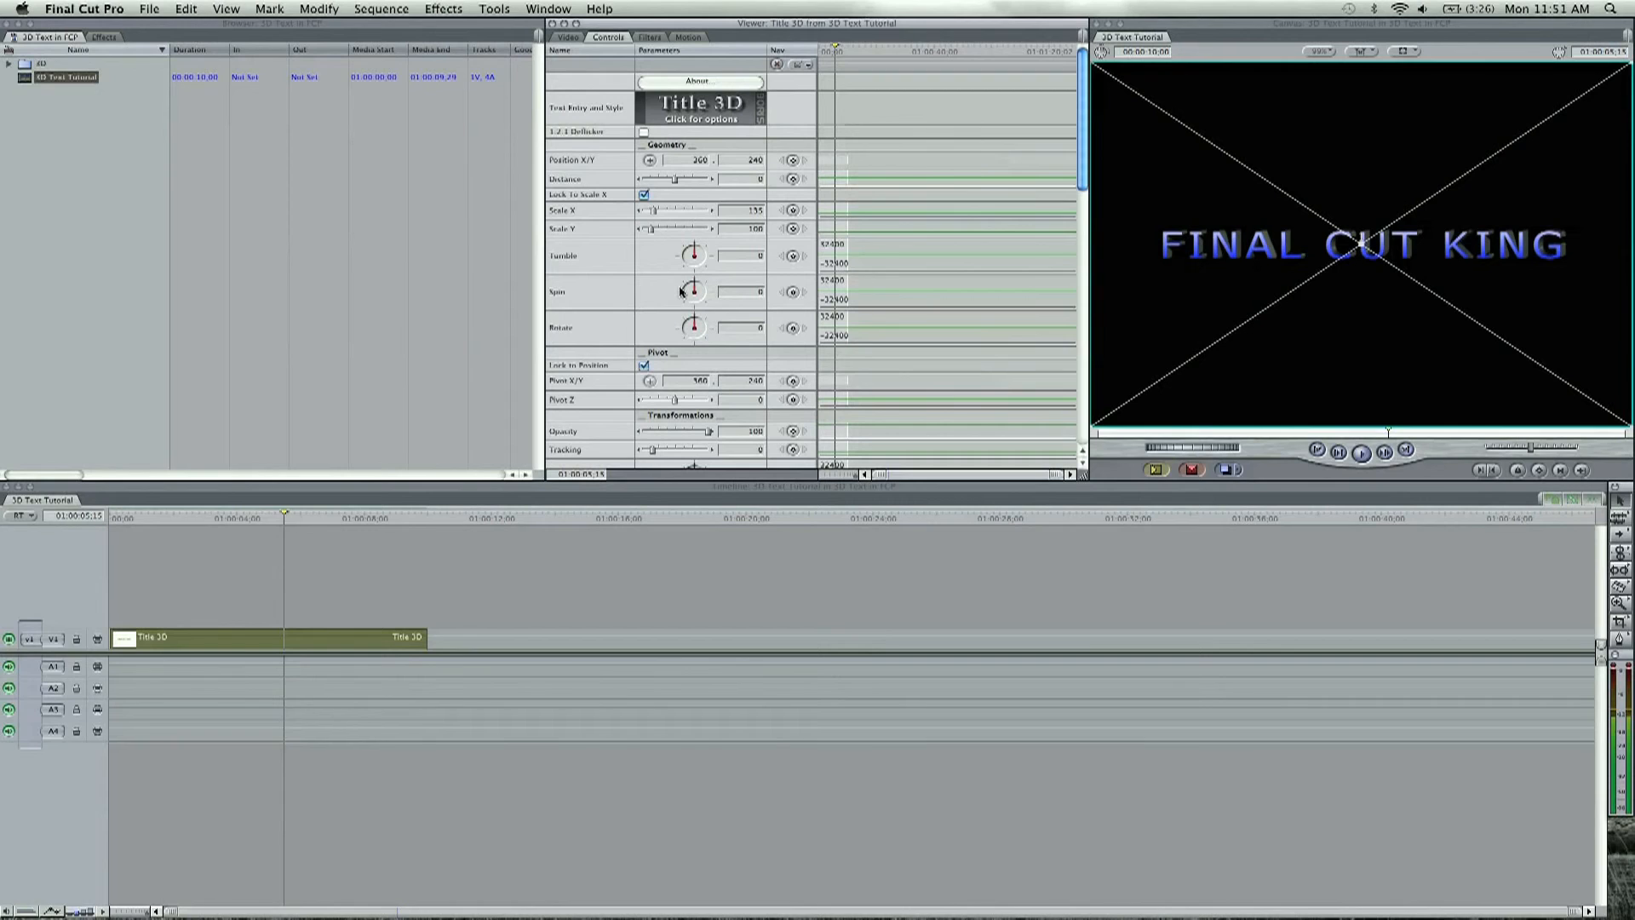
pyautogui.click(569, 38)
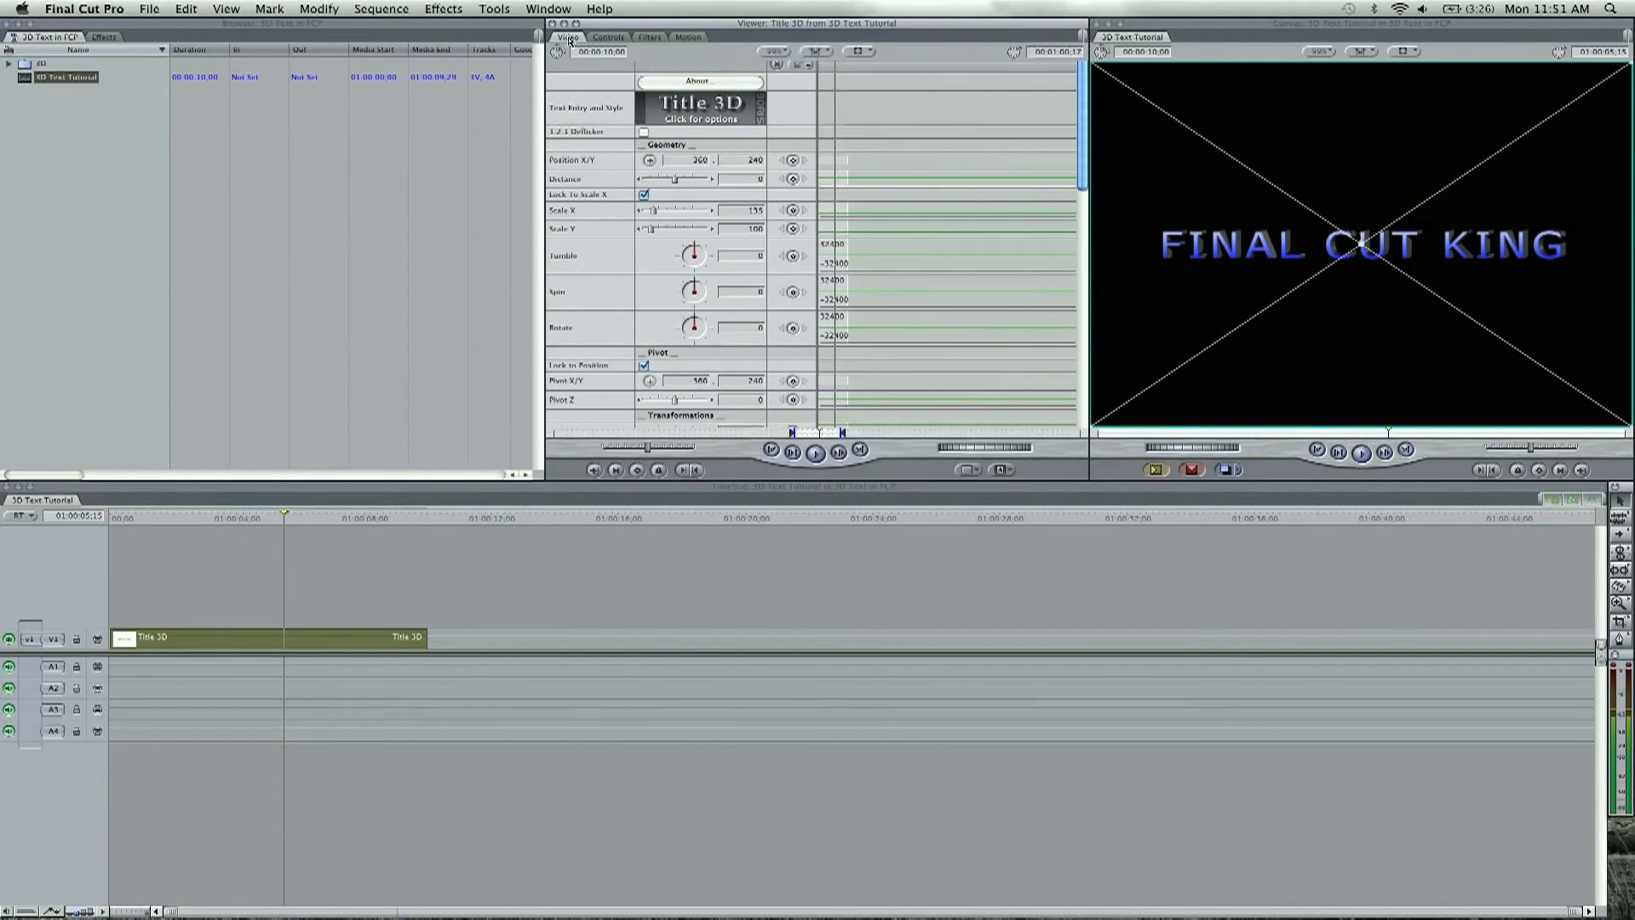